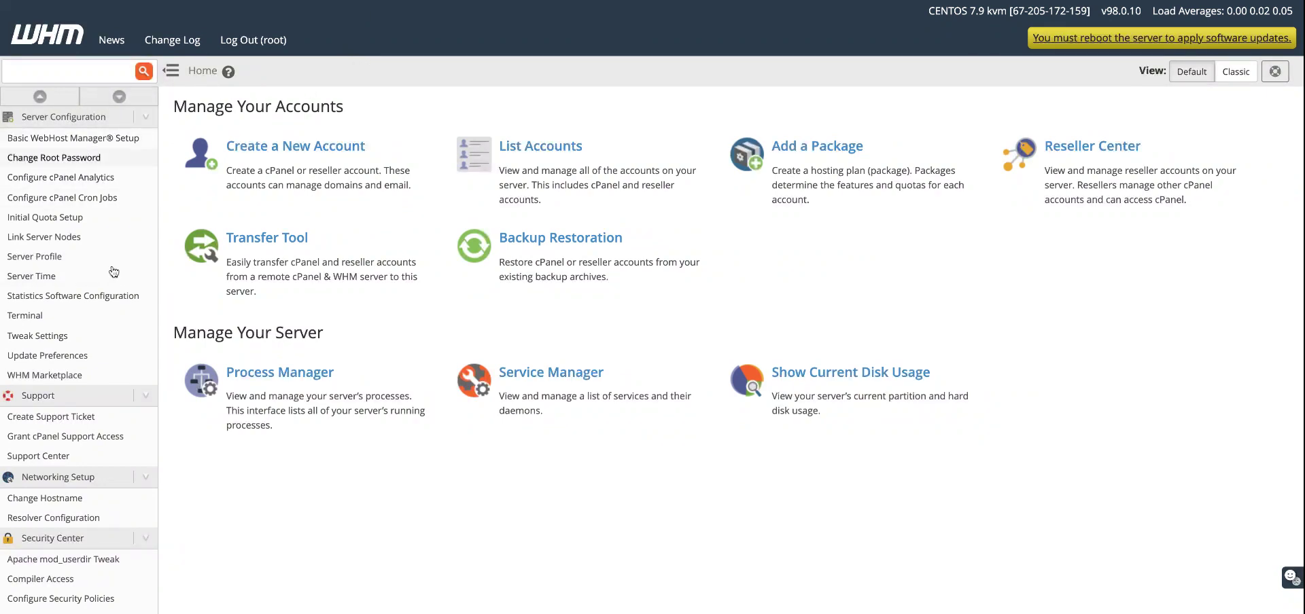
Search the navigation for "backup" and open Backup Configuration.
click(78, 69)
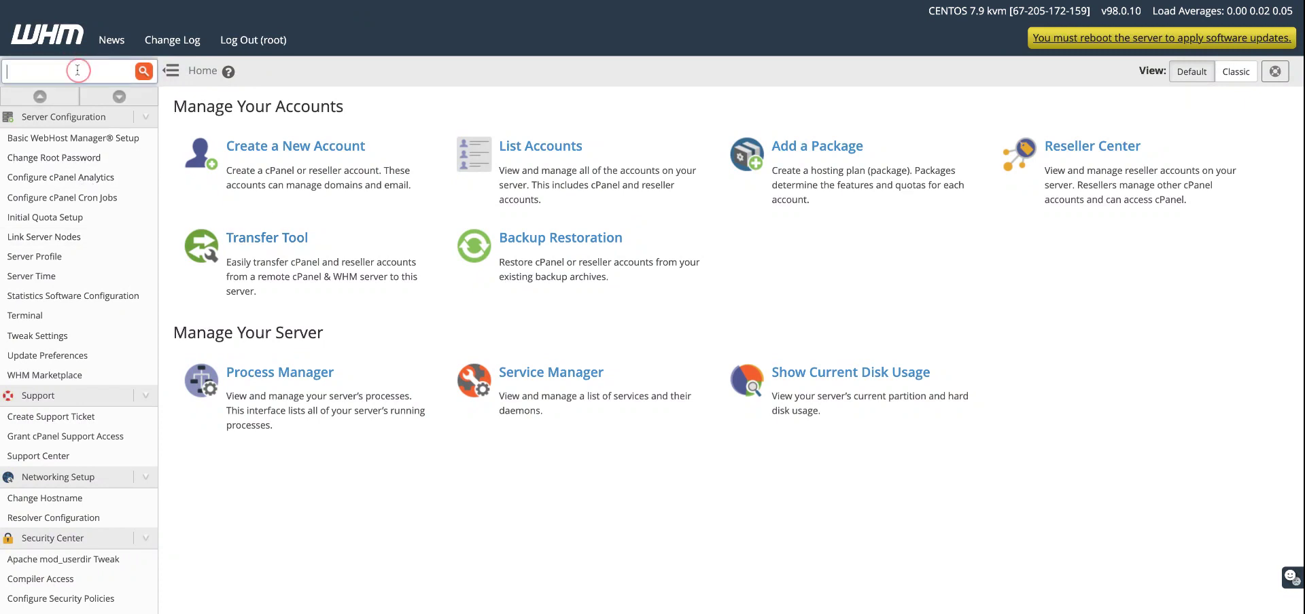
text(back)
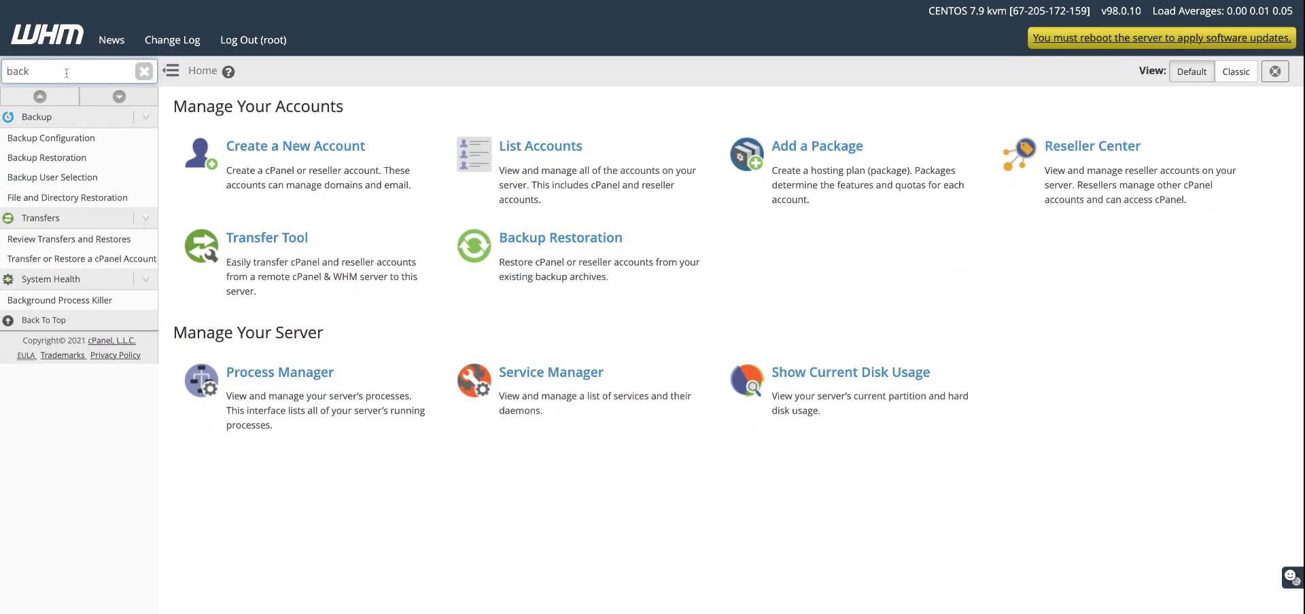
text(up)
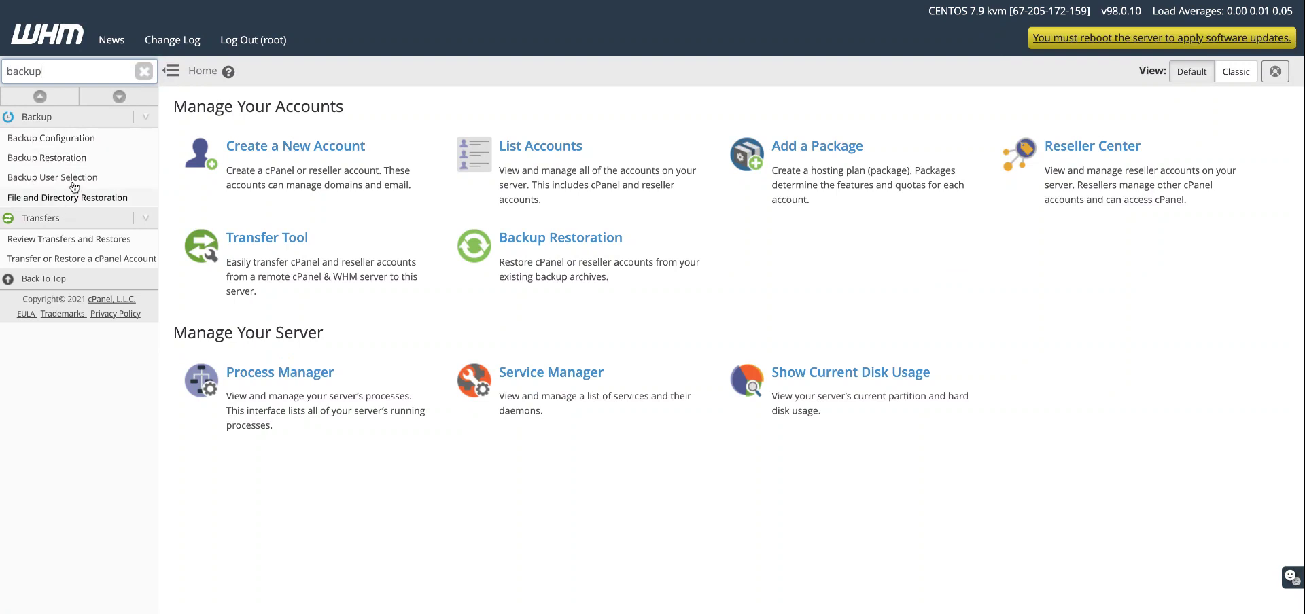
click(61, 140)
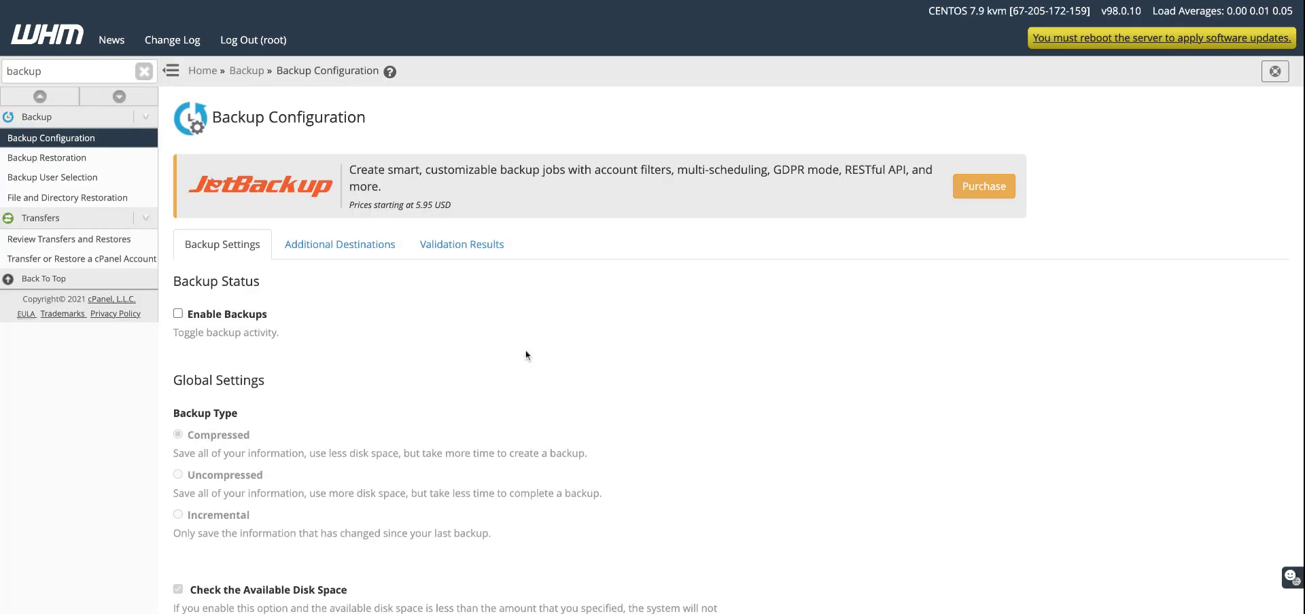
Enable backups in the Backup Status section of the backup settings.
scroll(524, 349, down, 2)
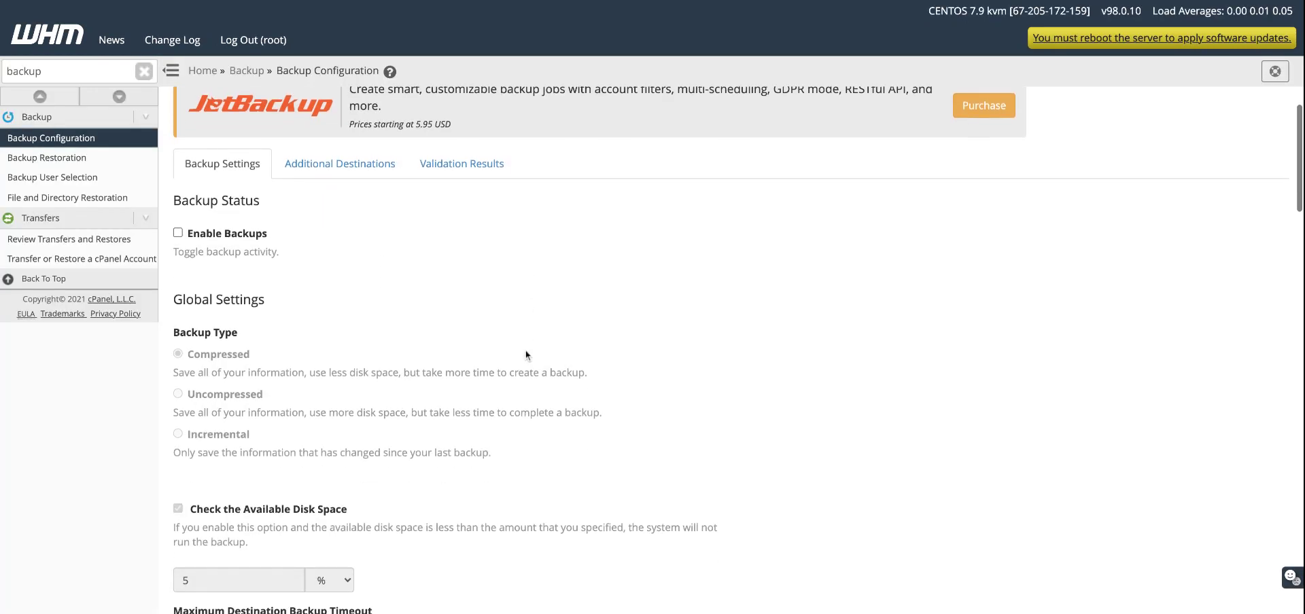
click(178, 233)
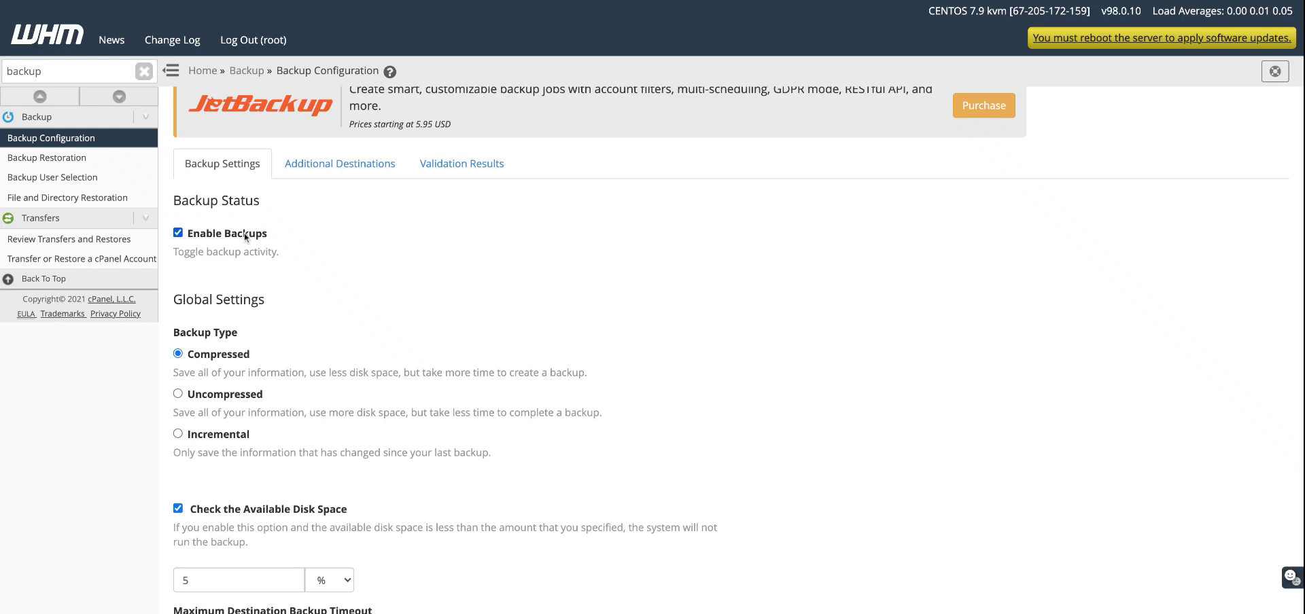
scroll(411, 229, up, 1)
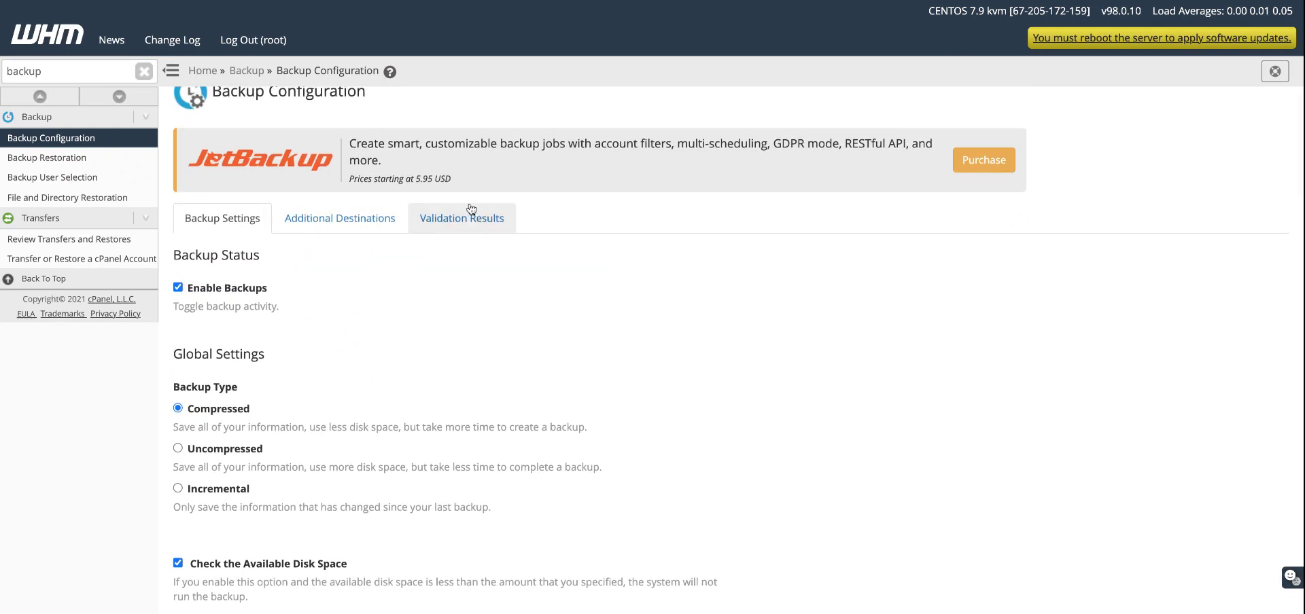
scroll(426, 299, down, 1)
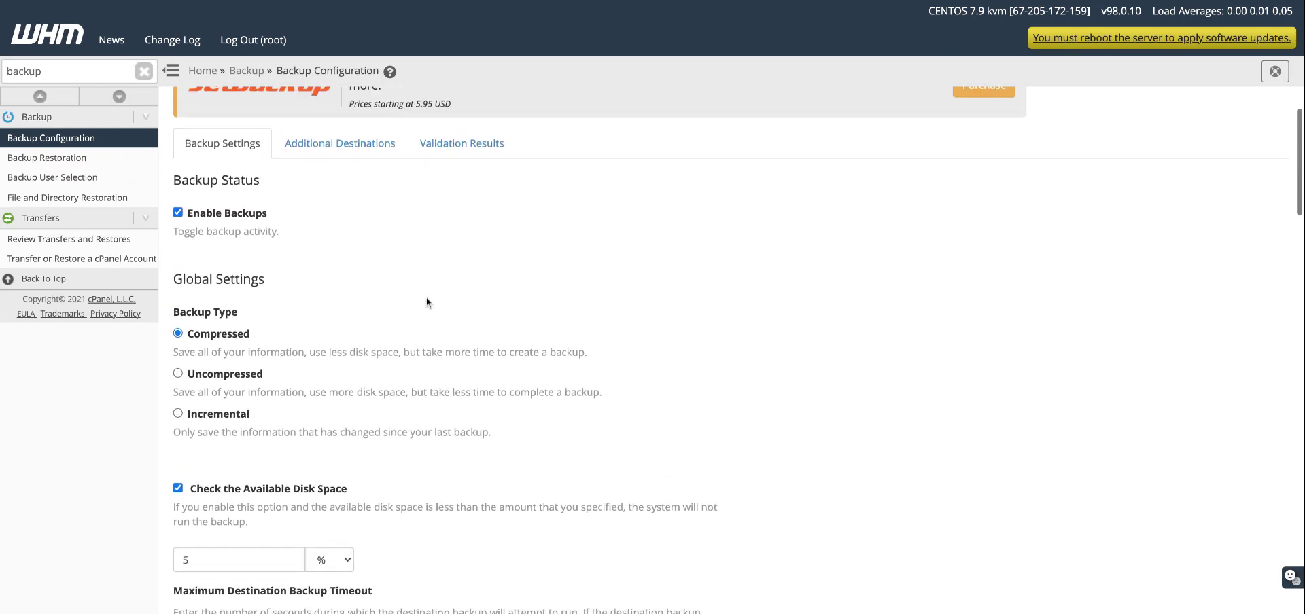
scroll(426, 303, up, 1)
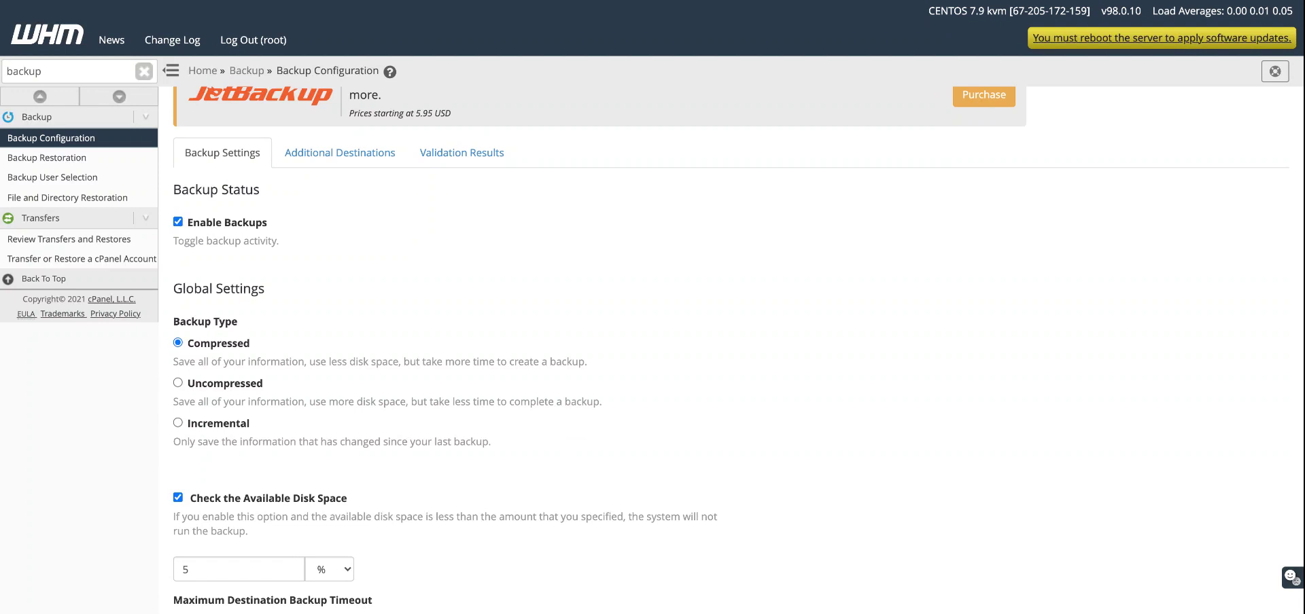
Review the backup type, disk space check, timeout, and scheduling and retention settings.
scroll(354, 339, down, 1)
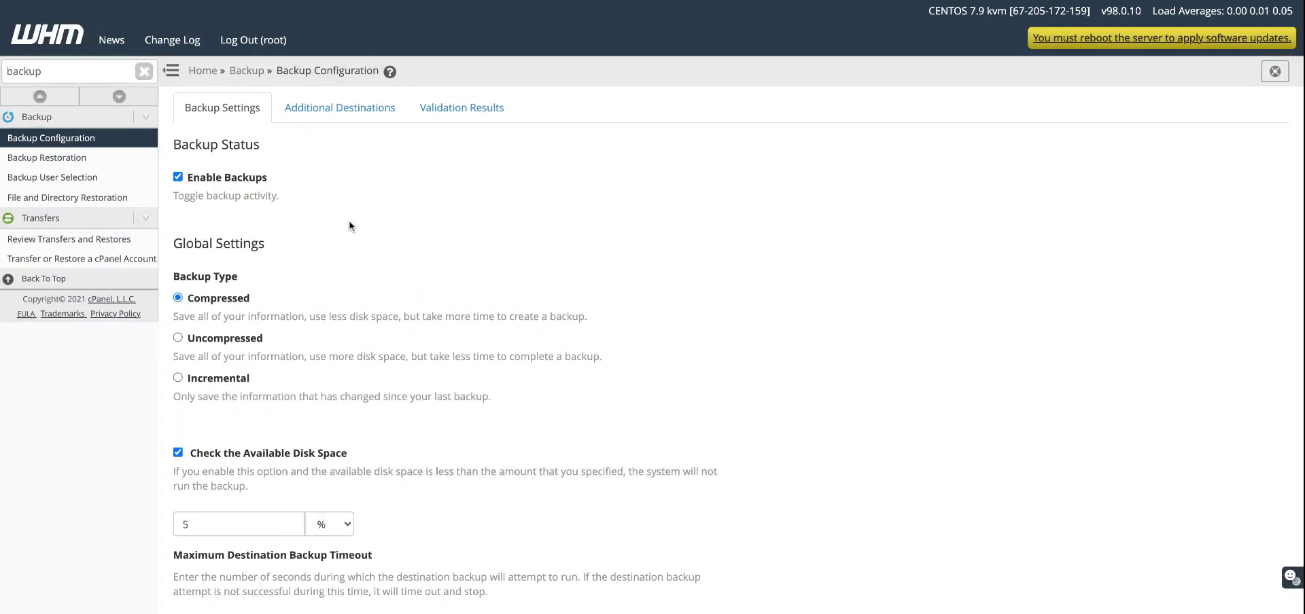
scroll(344, 284, down, 1)
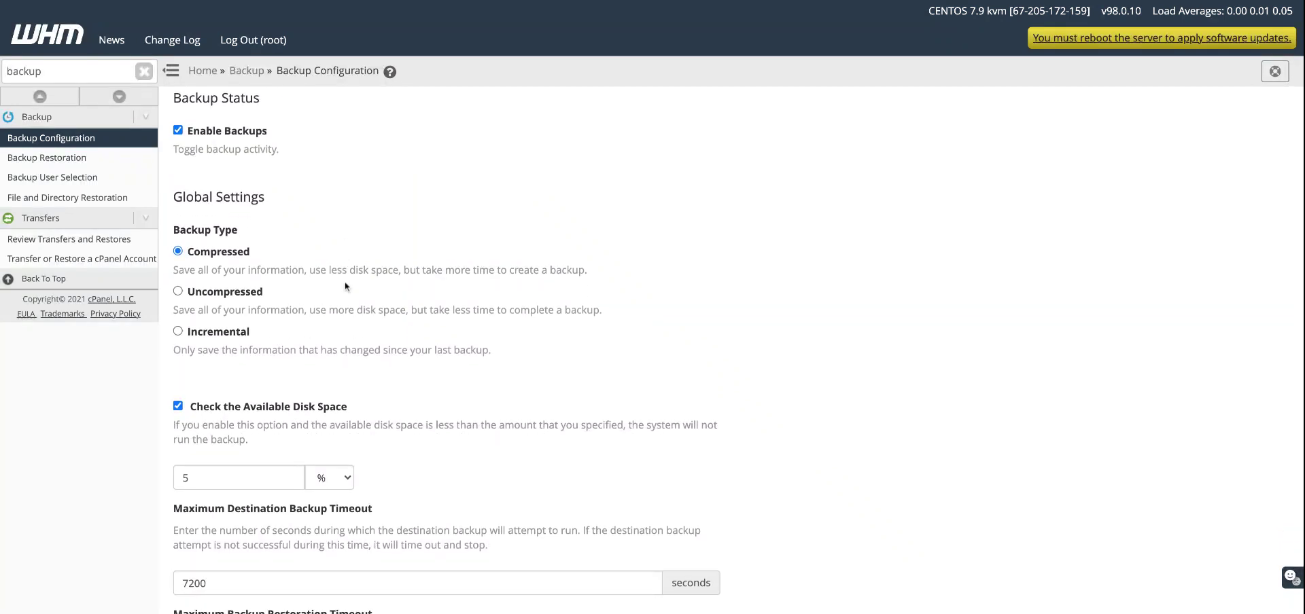
scroll(412, 355, down, 1)
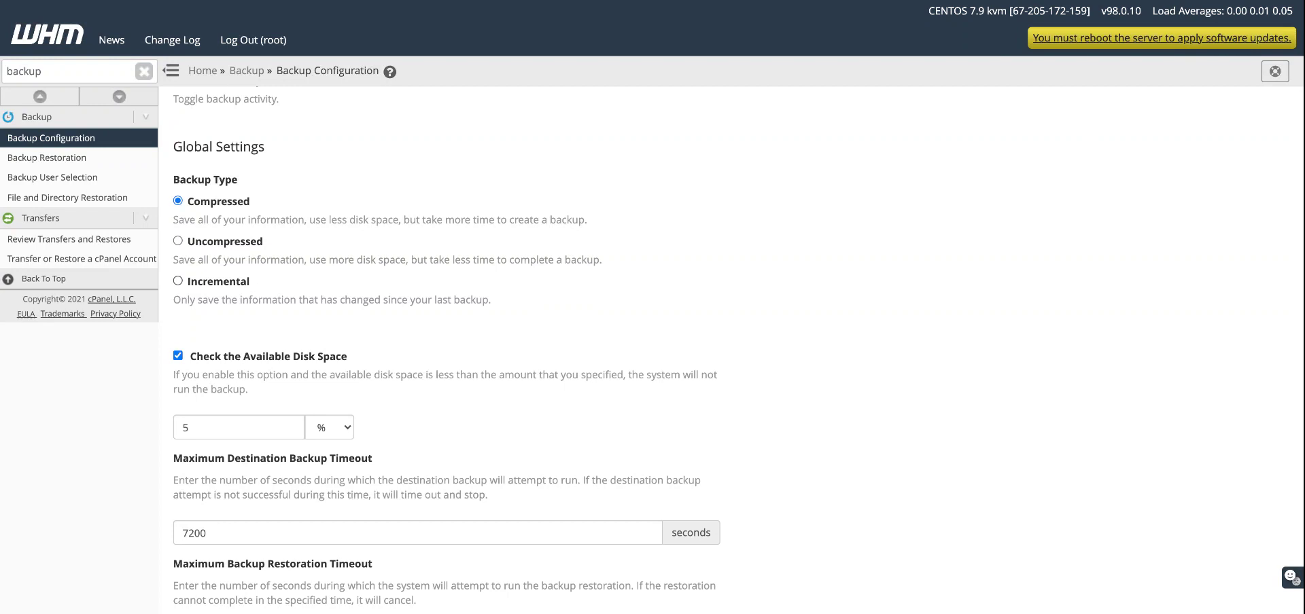
scroll(497, 325, down, 2)
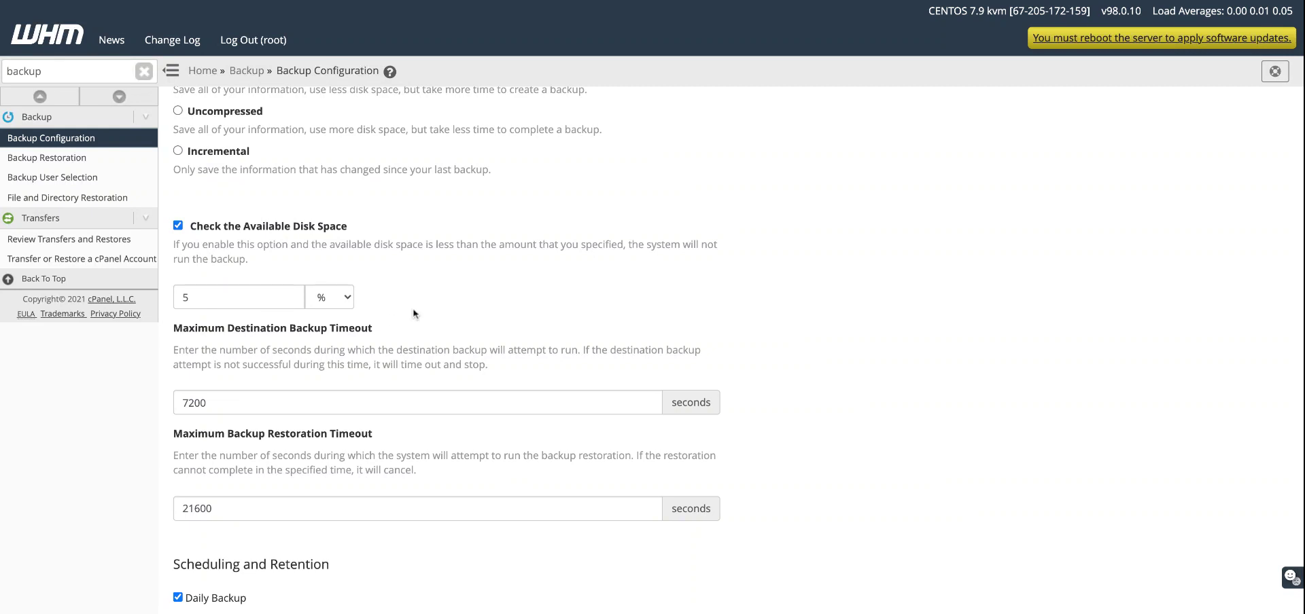
scroll(394, 326, down, 2)
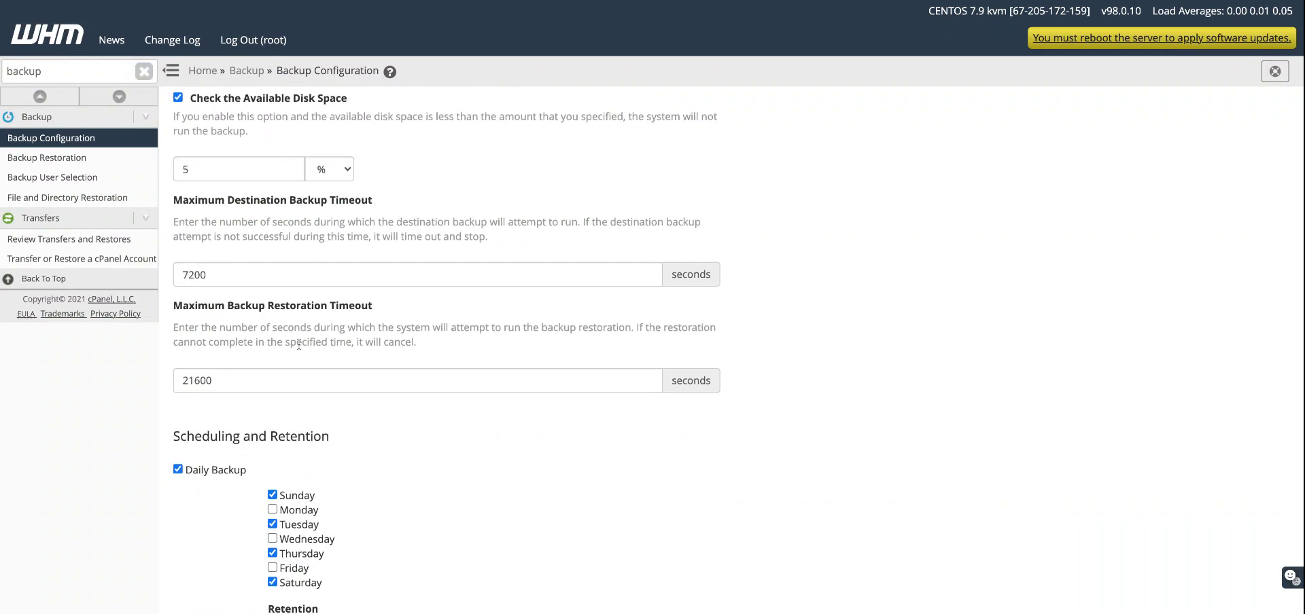
scroll(361, 299, down, 1)
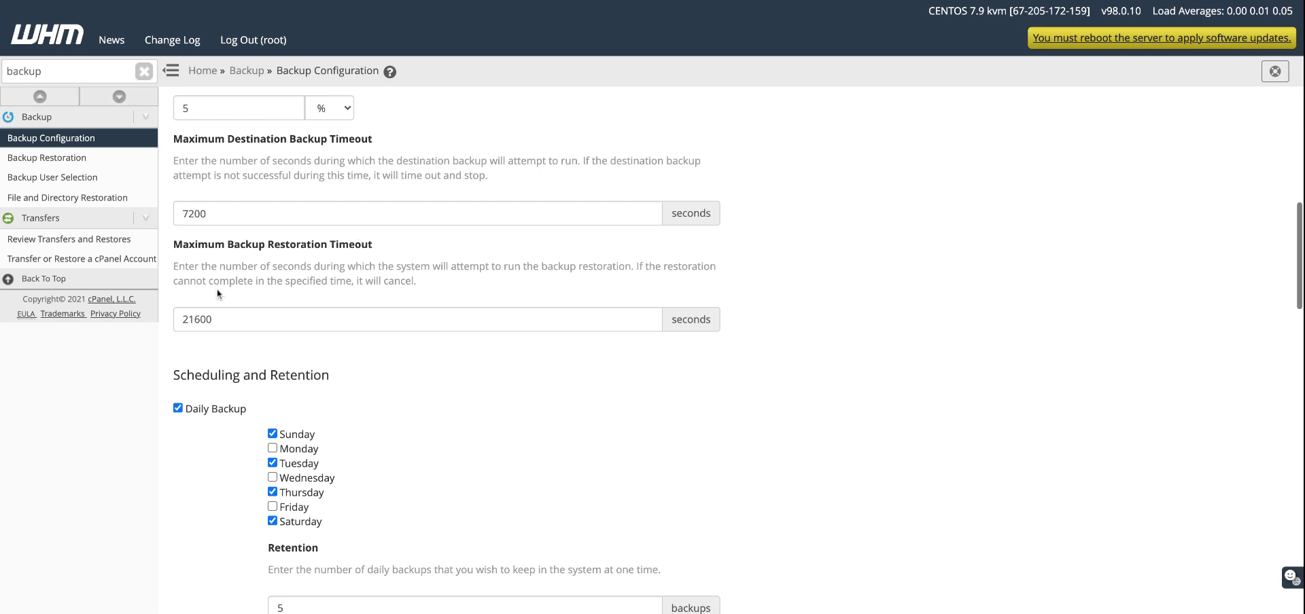
scroll(221, 218, down, 3)
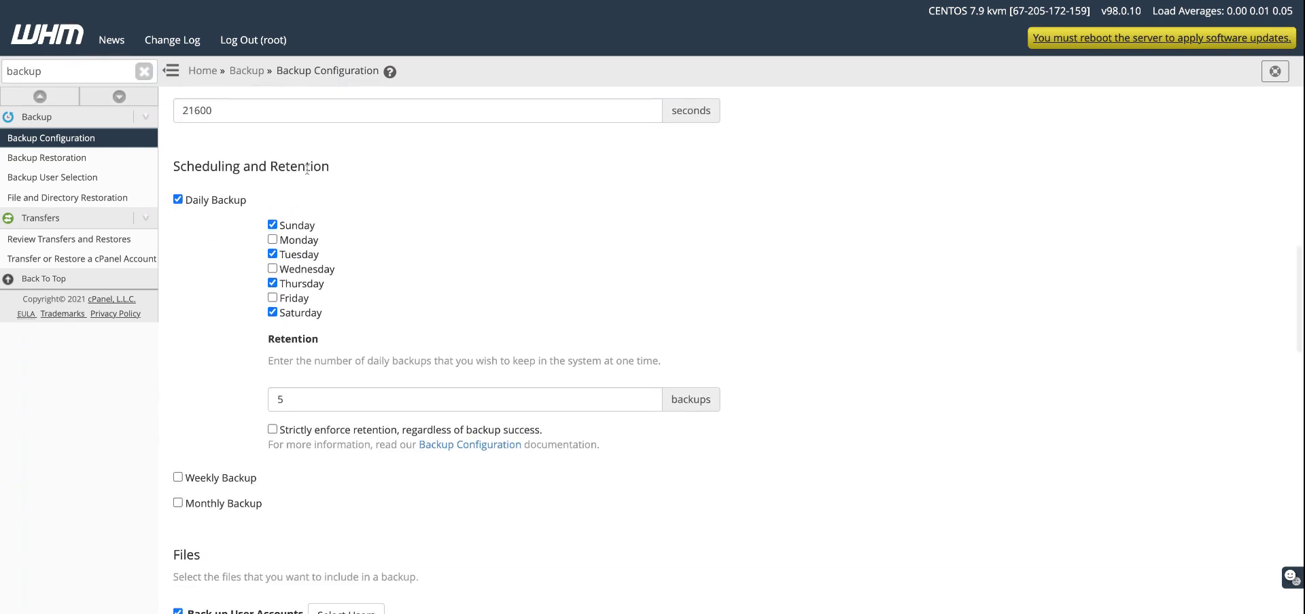
scroll(323, 226, down, 1)
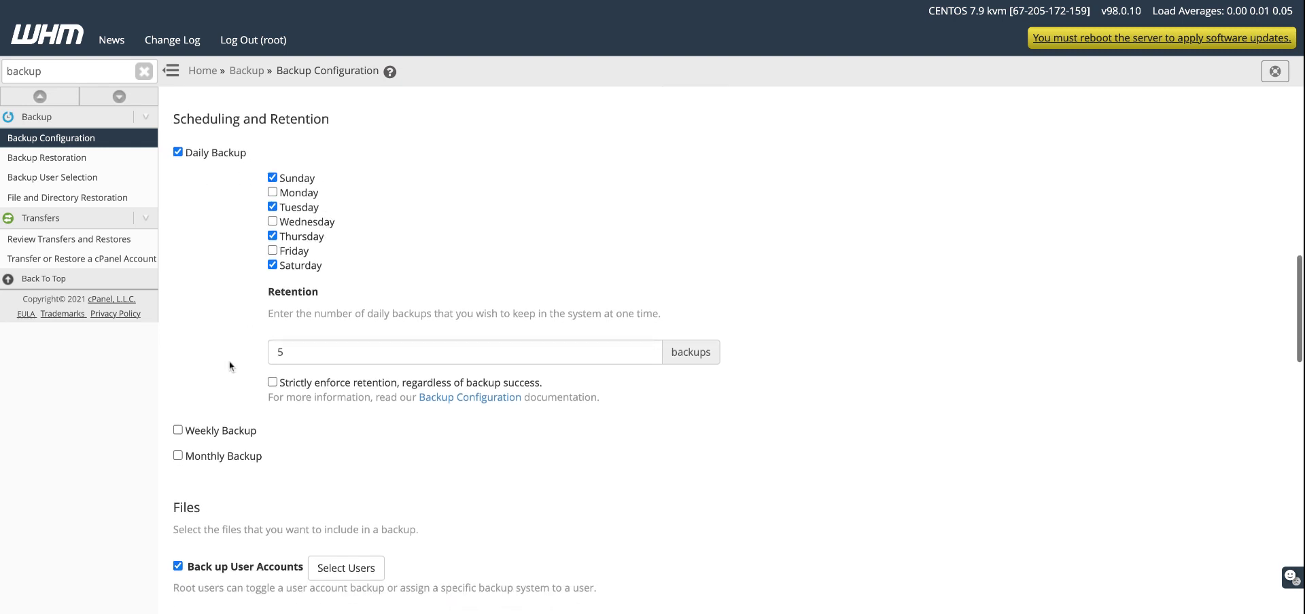
Switch the weekly backup on to examine its weekday and retention options, and switch it off again.
click(180, 430)
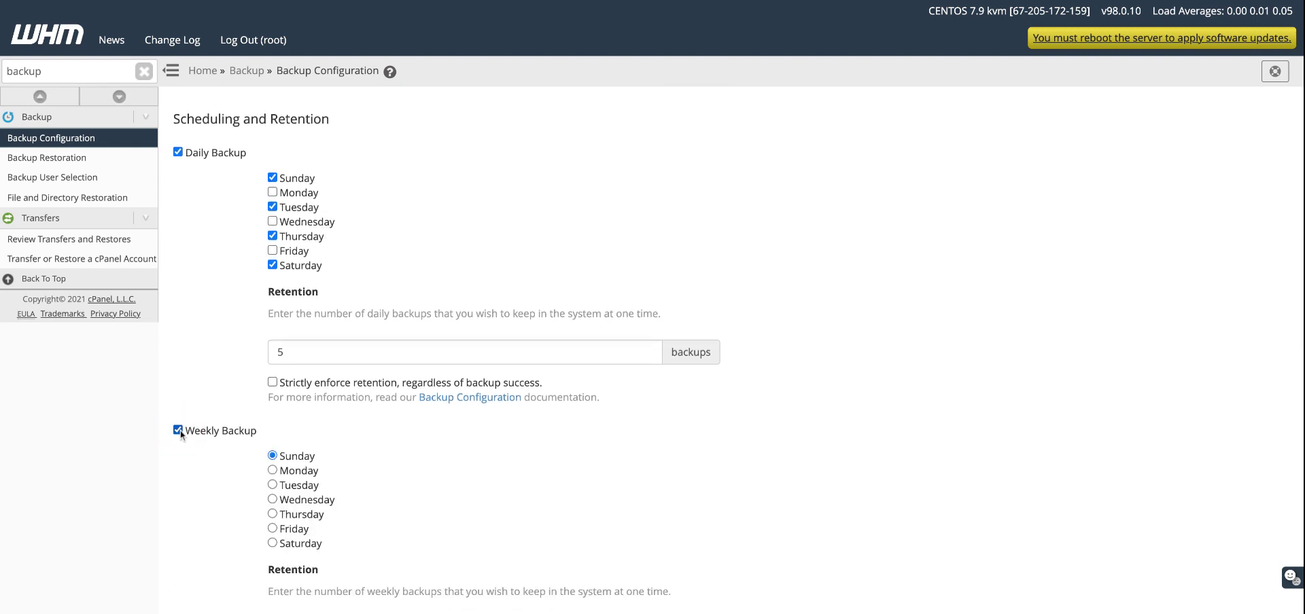
scroll(180, 430, down, 4)
scroll(181, 430, down, 1)
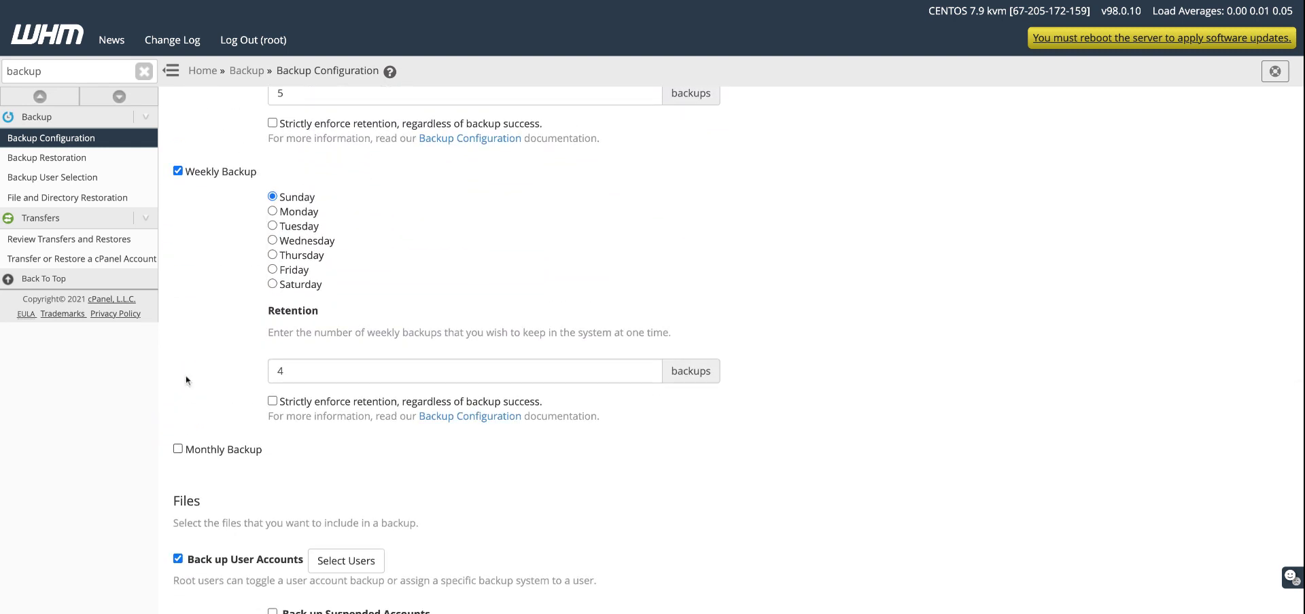
scroll(182, 419, up, 4)
scroll(184, 340, up, 1)
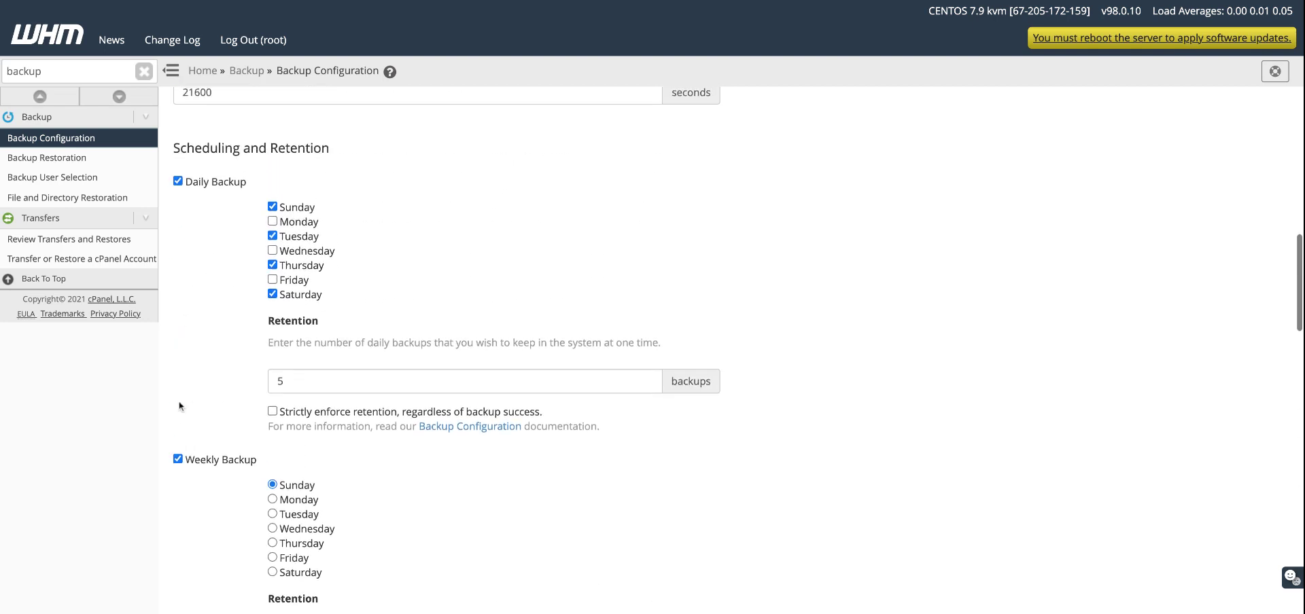
click(177, 459)
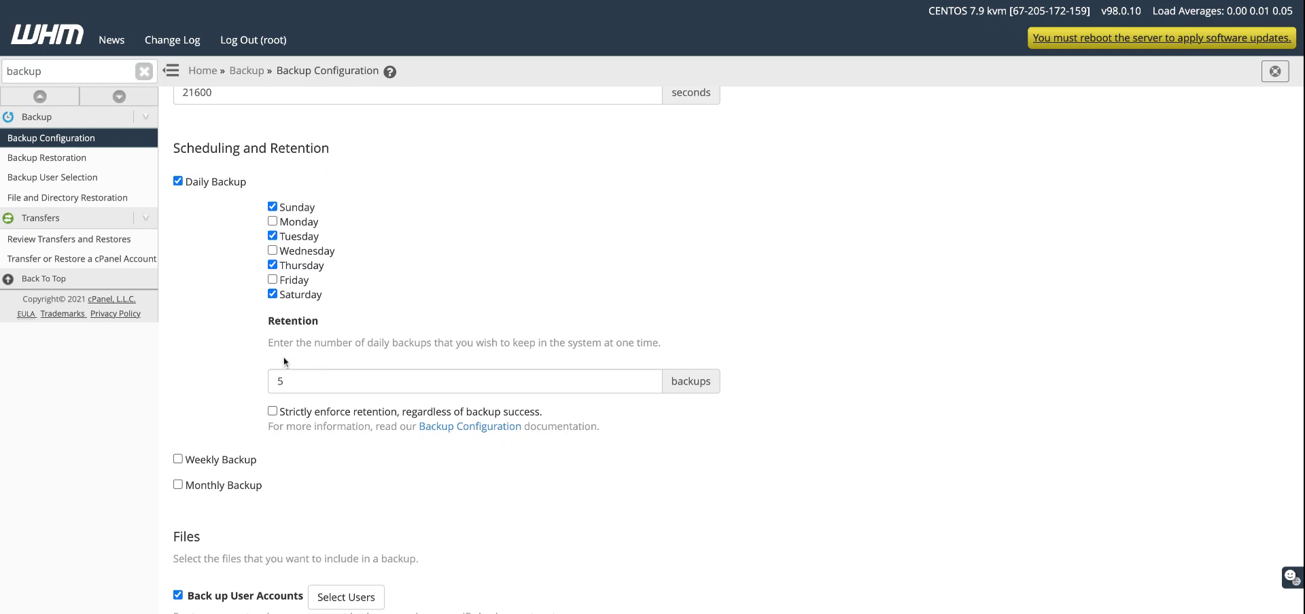
scroll(340, 400, down, 2)
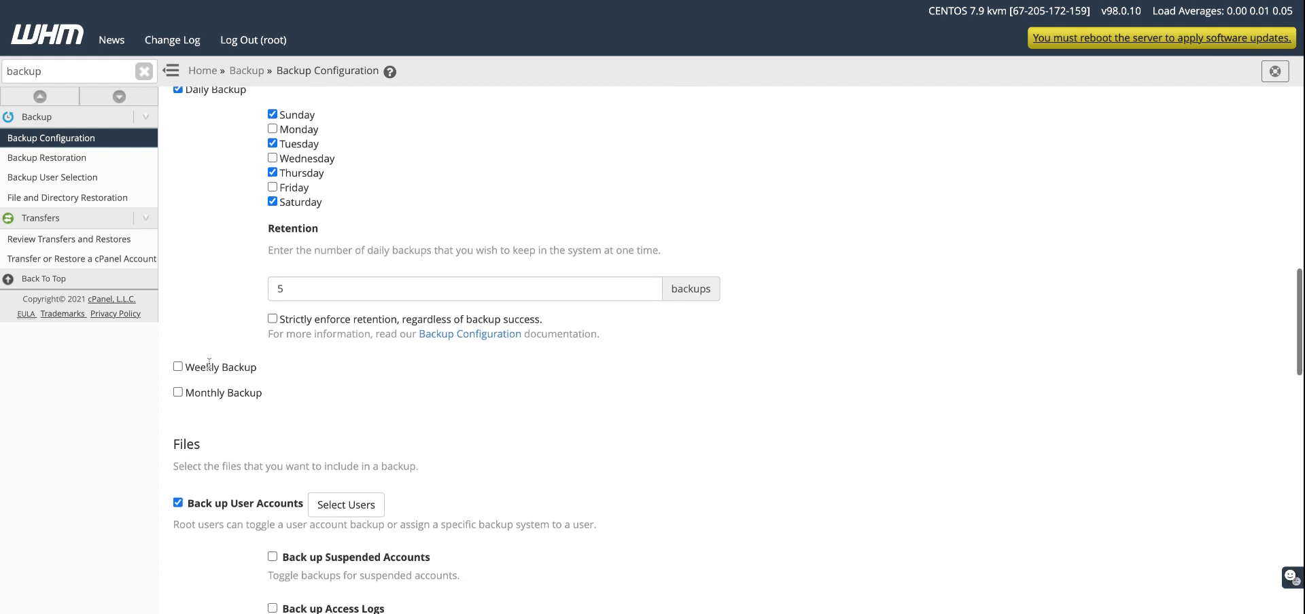
scroll(199, 348, up, 1)
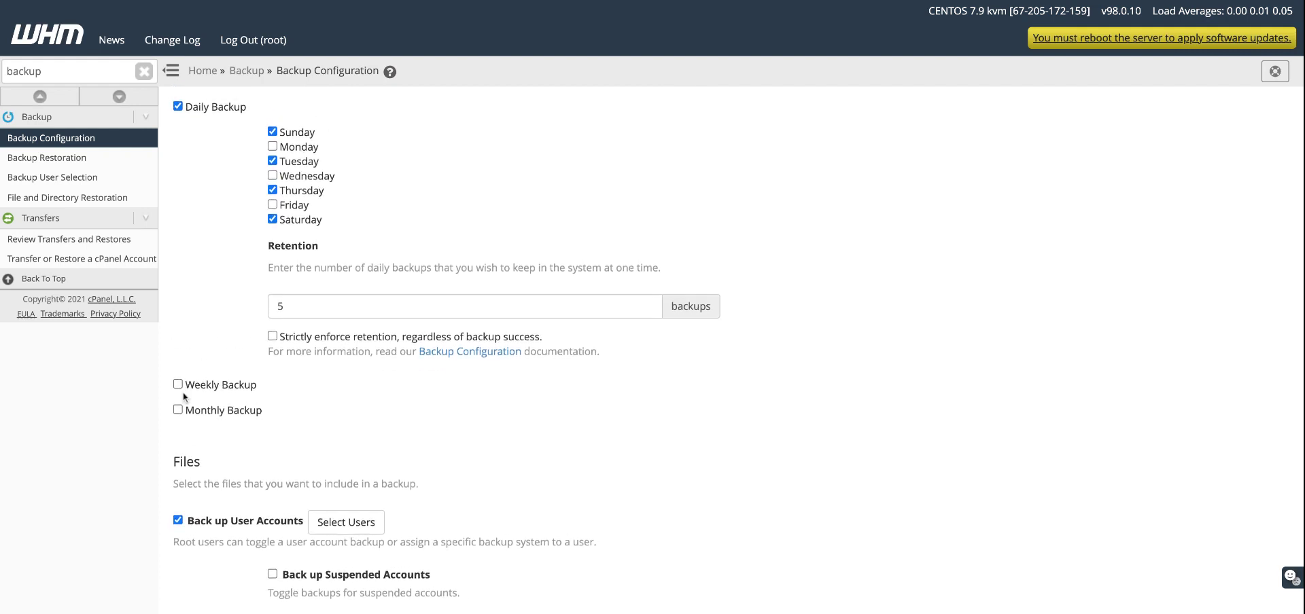
click(177, 385)
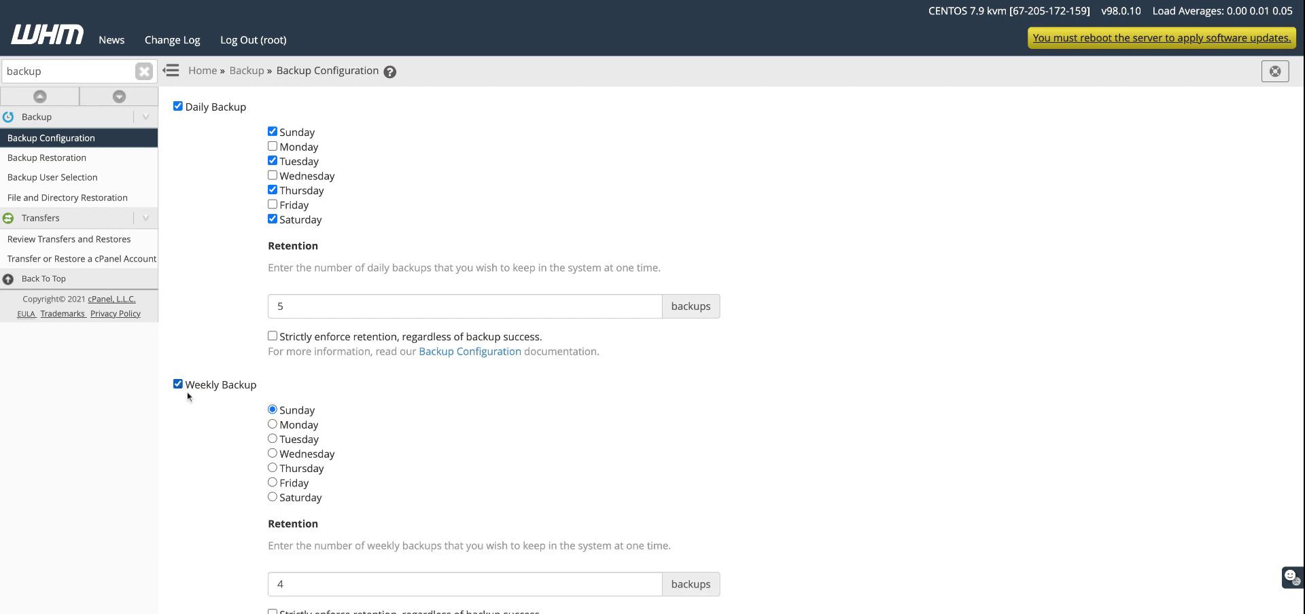
scroll(258, 472, down, 3)
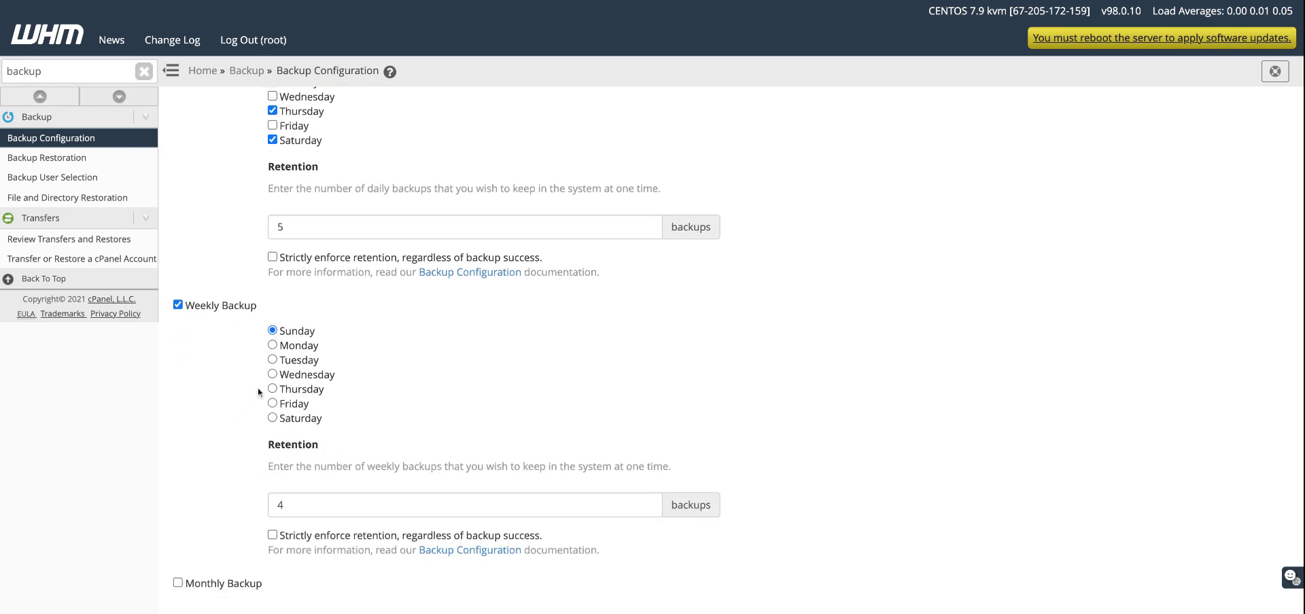
click(178, 304)
scroll(423, 373, up, 5)
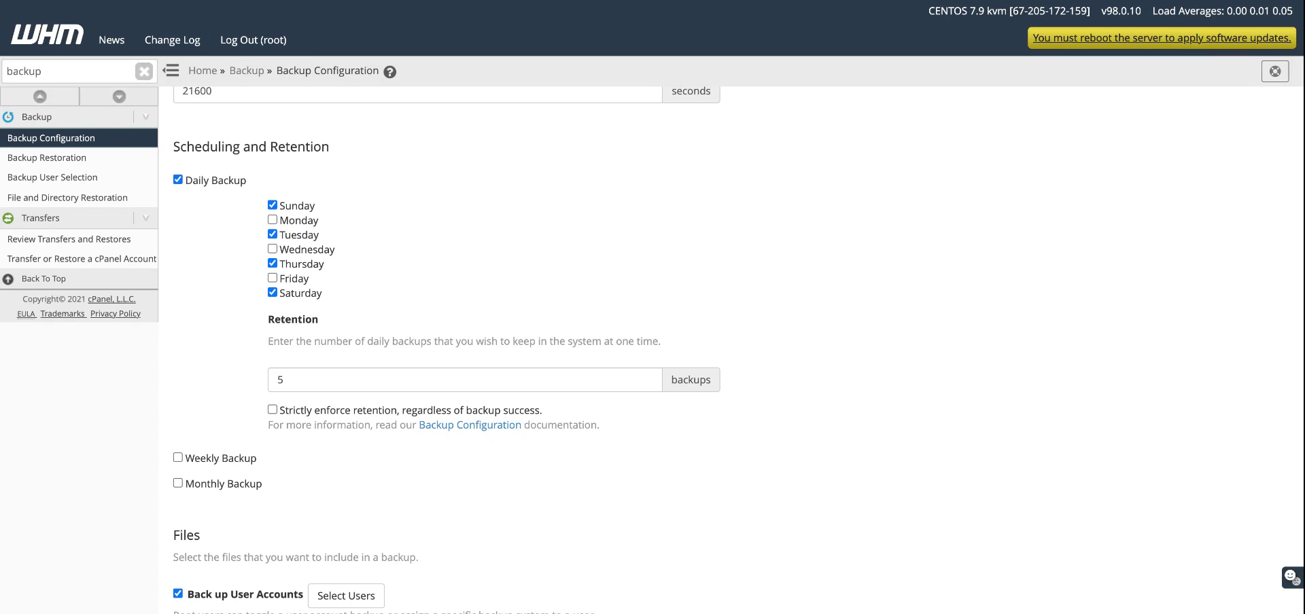
Open the user selection for the user account backups in the Files section.
scroll(340, 272, down, 1)
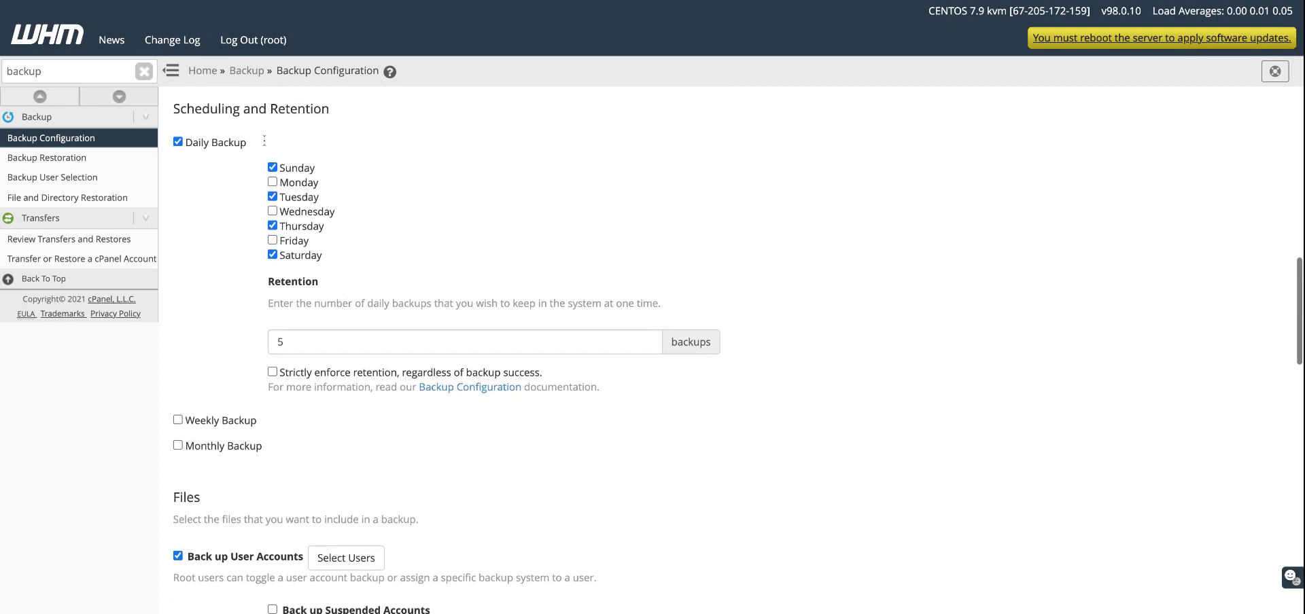
scroll(321, 237, down, 5)
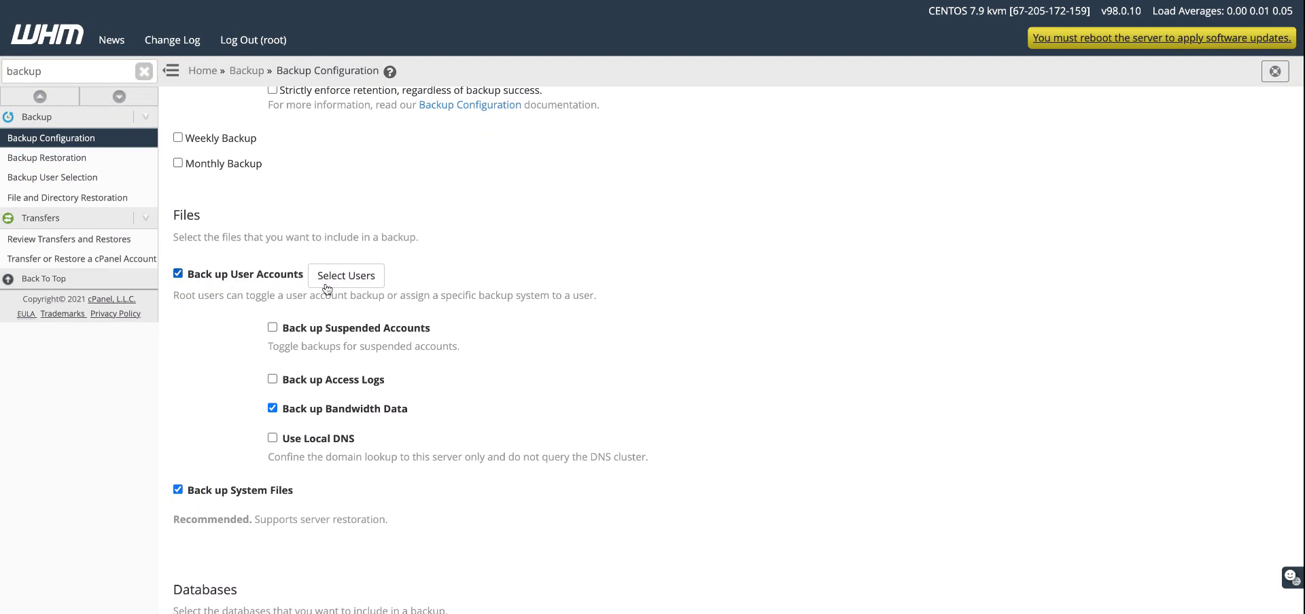
click(354, 287)
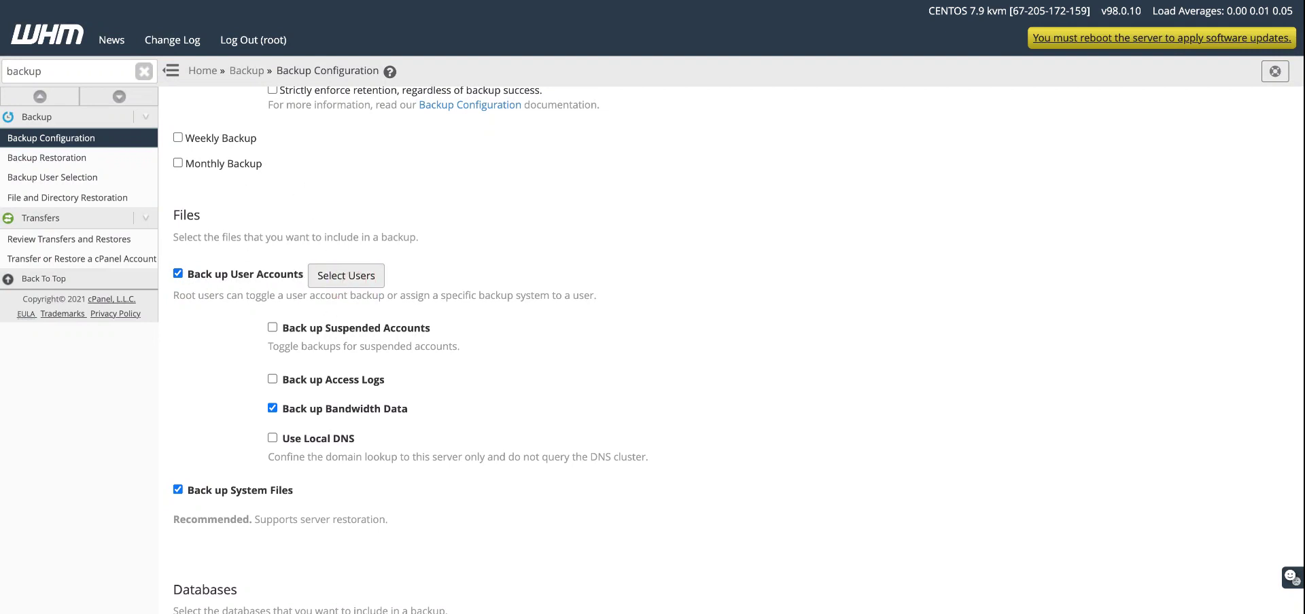
click(333, 283)
Exclude bandwidth data from the user account backups and review the SQL database and backup directory options.
scroll(478, 270, down, 3)
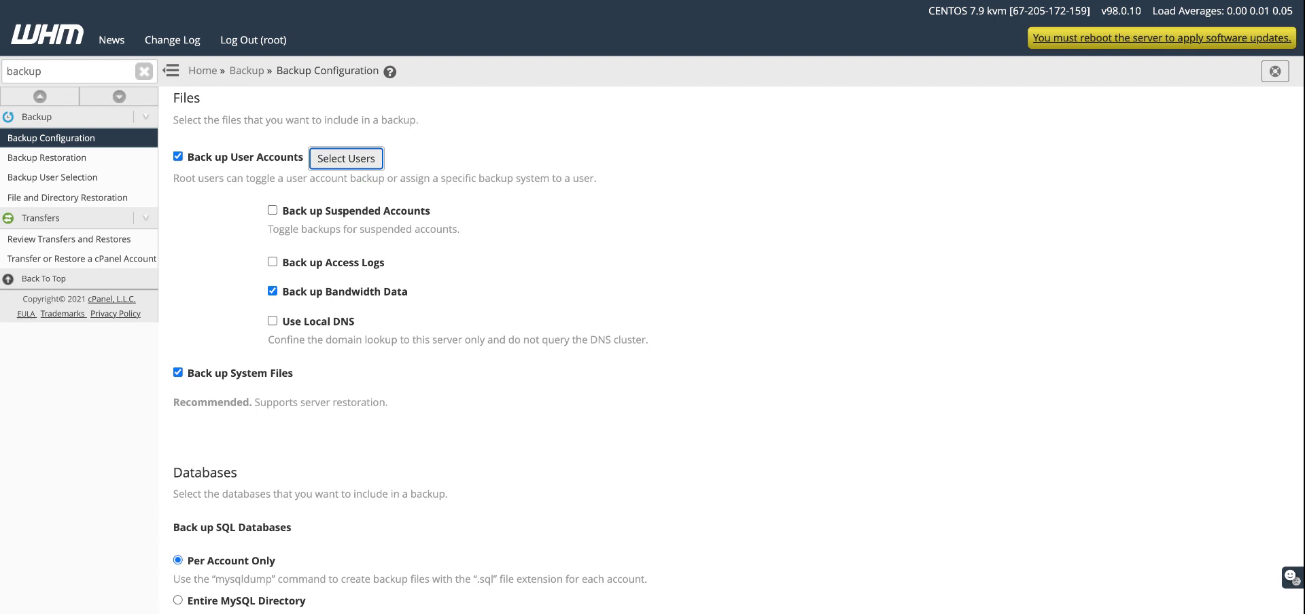
click(272, 291)
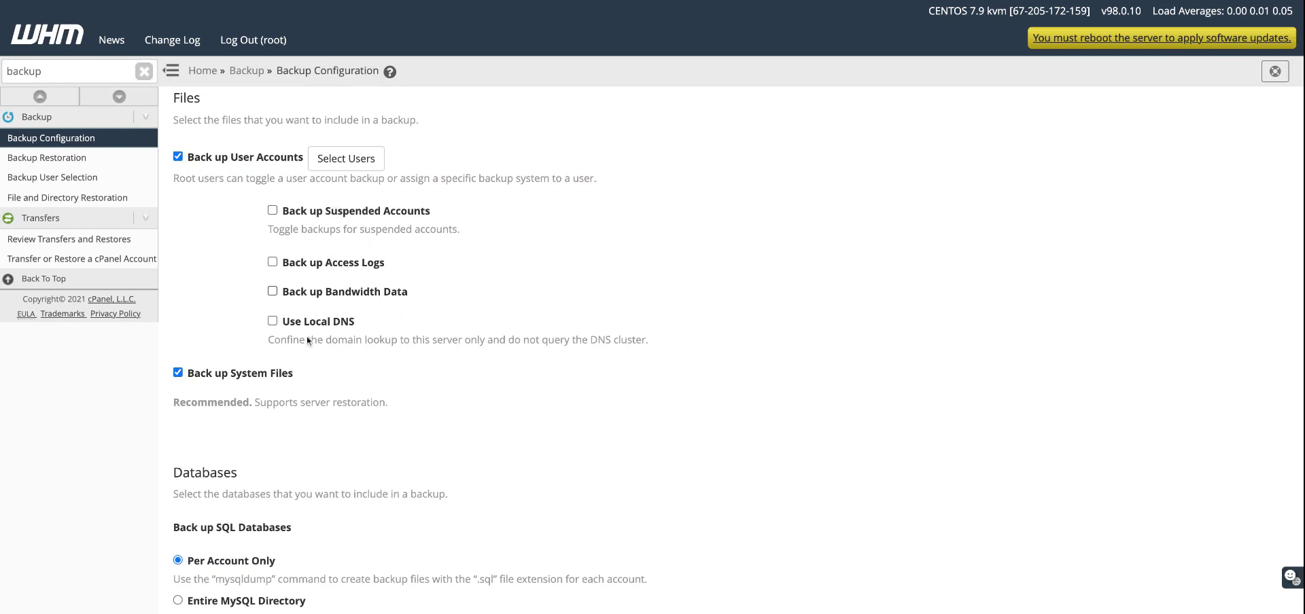
scroll(320, 318, down, 3)
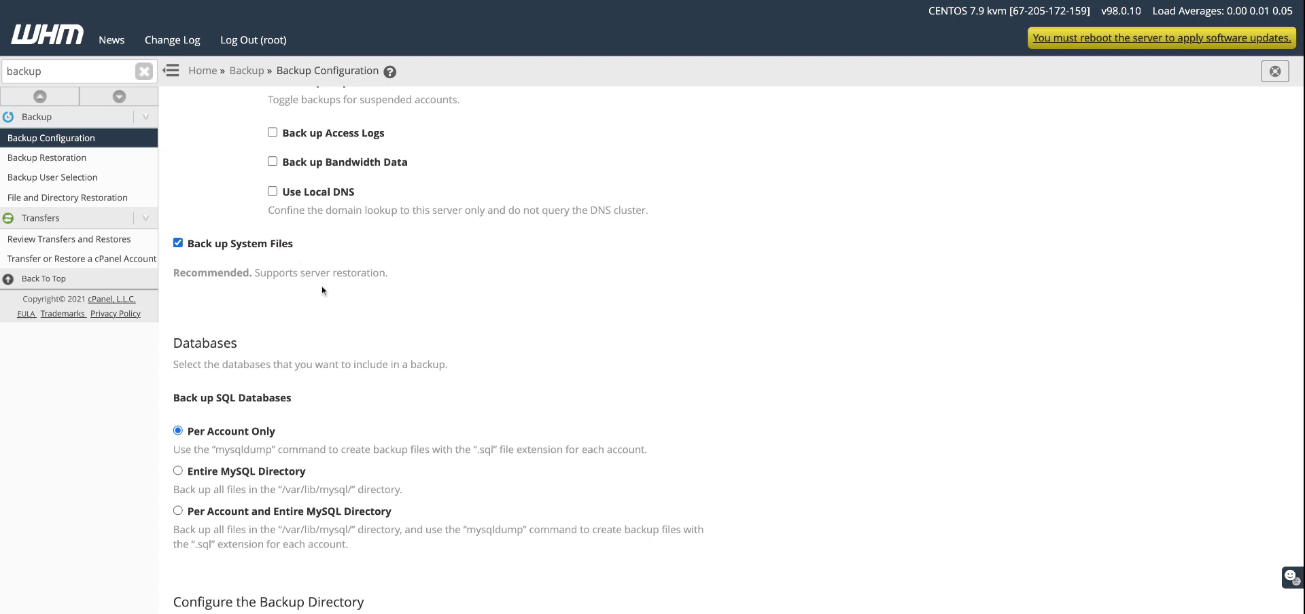
scroll(321, 286, down, 3)
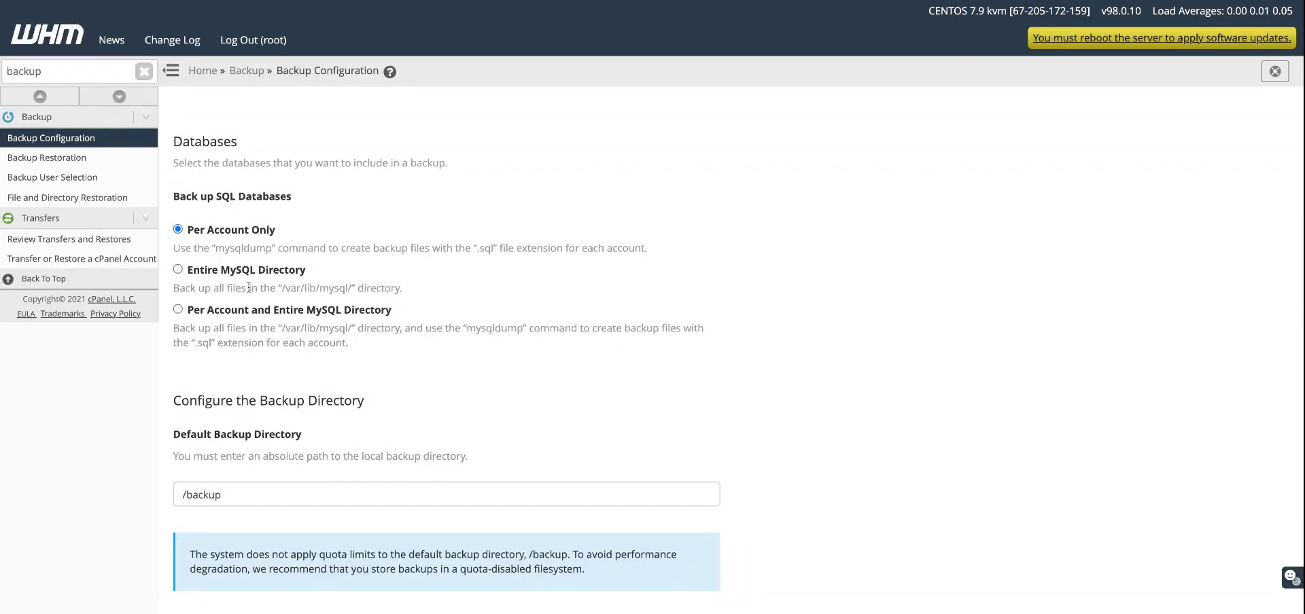
scroll(344, 321, up, 9)
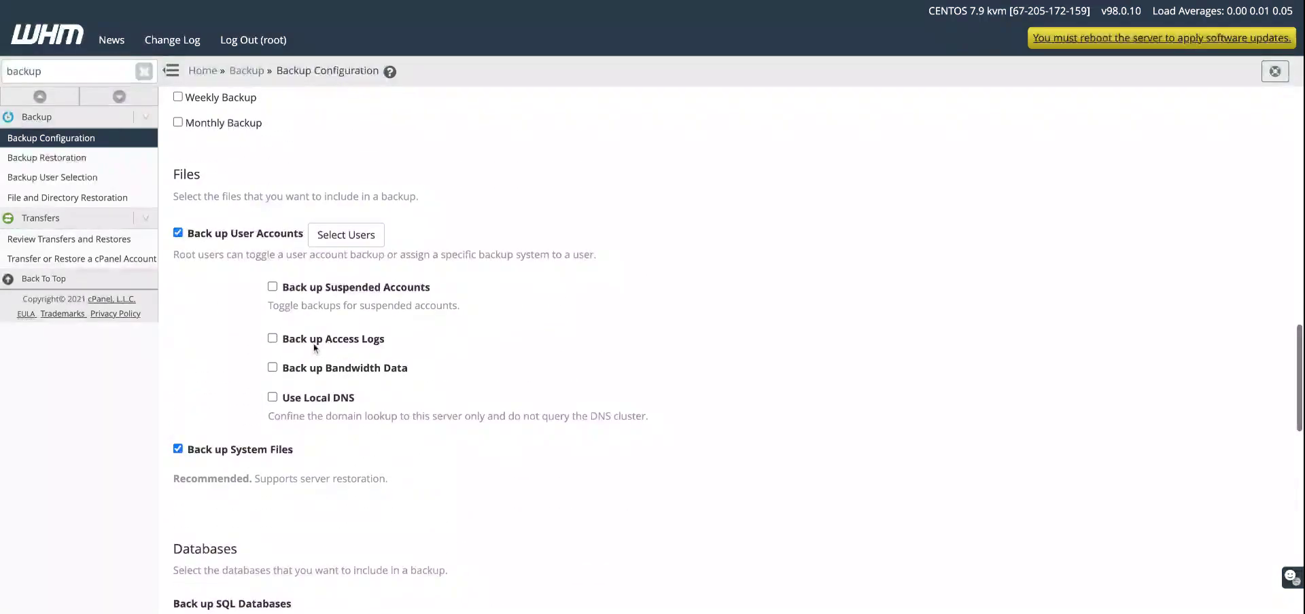
scroll(305, 115, up, 5)
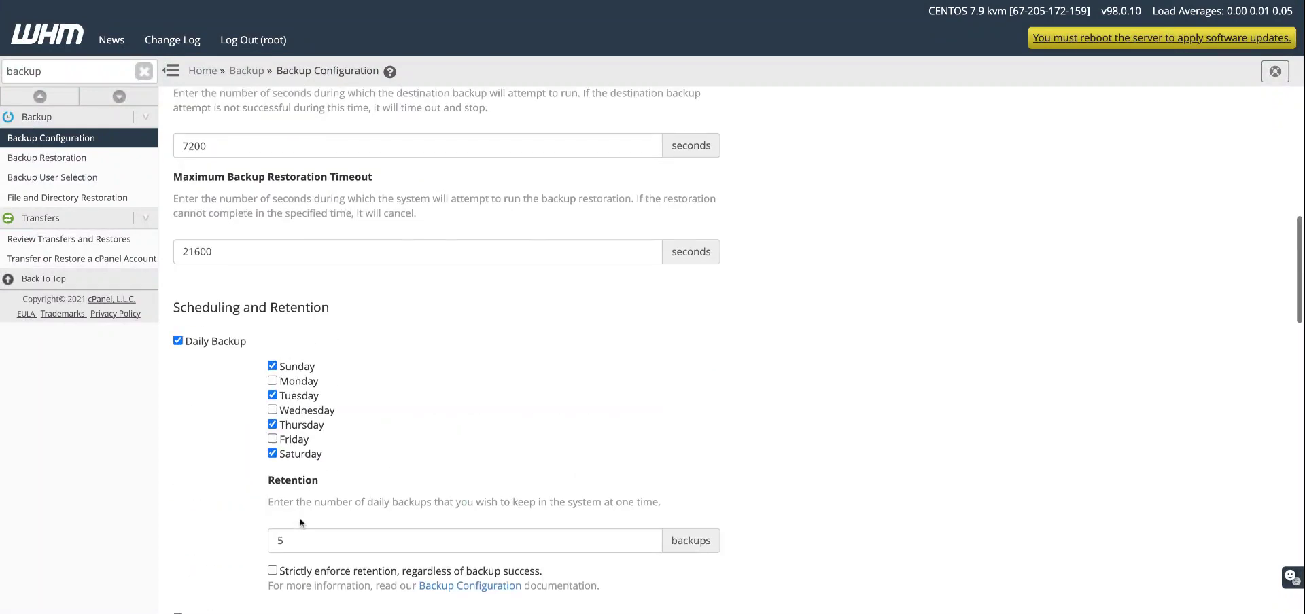
Review the daily backup schedule, the backup directory settings and the SQL database options, including the MySQL directory path.
scroll(276, 275, up, 4)
scroll(276, 275, down, 10)
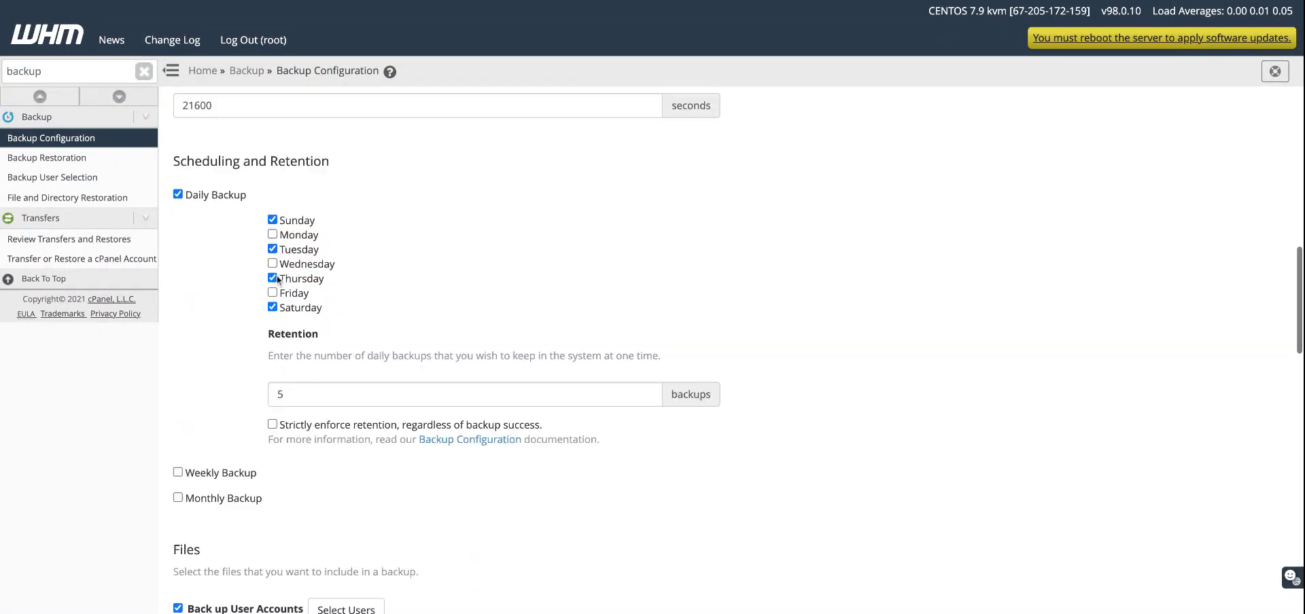
scroll(276, 275, down, 14)
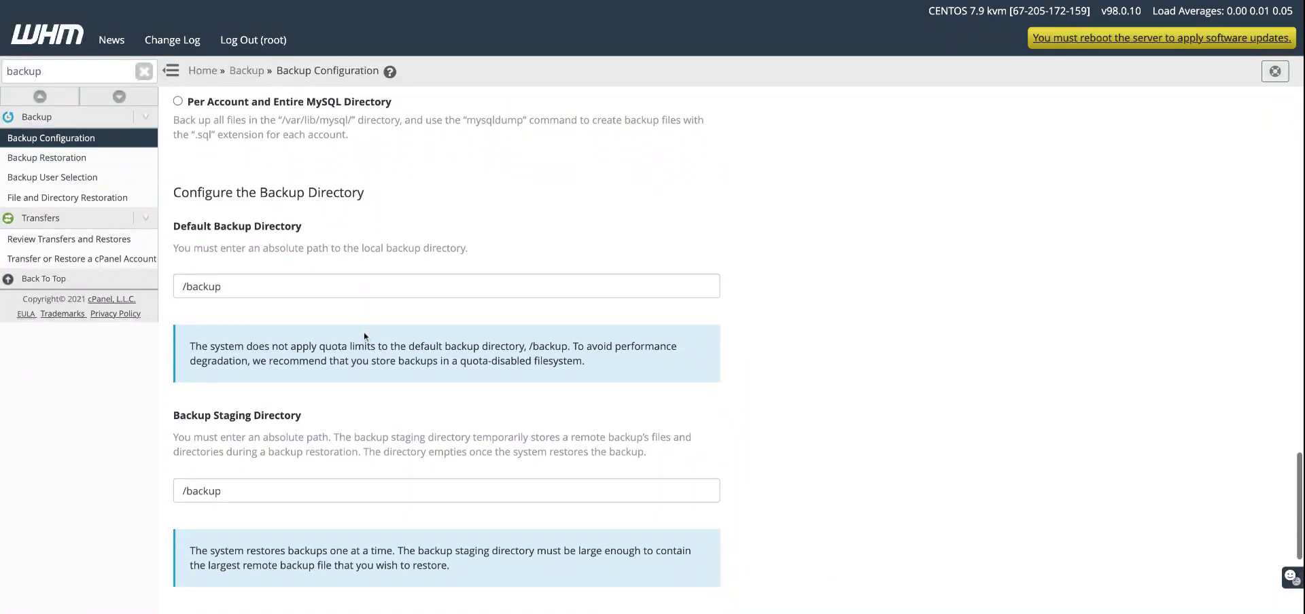
scroll(364, 332, down, 1)
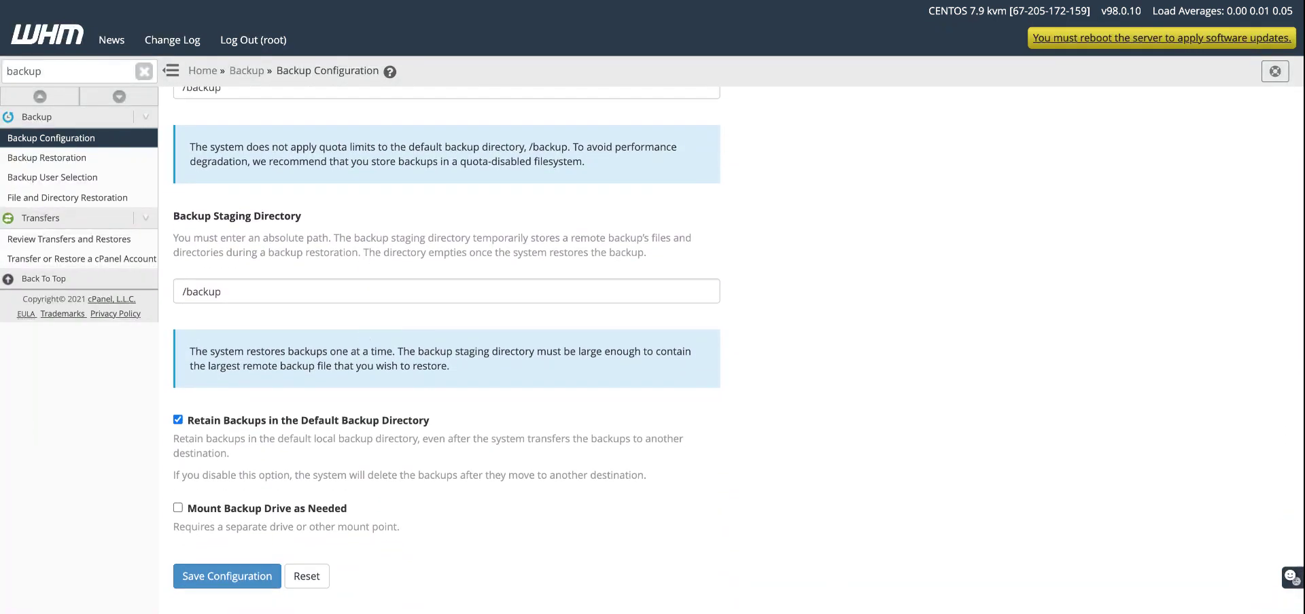
scroll(446, 350, up, 7)
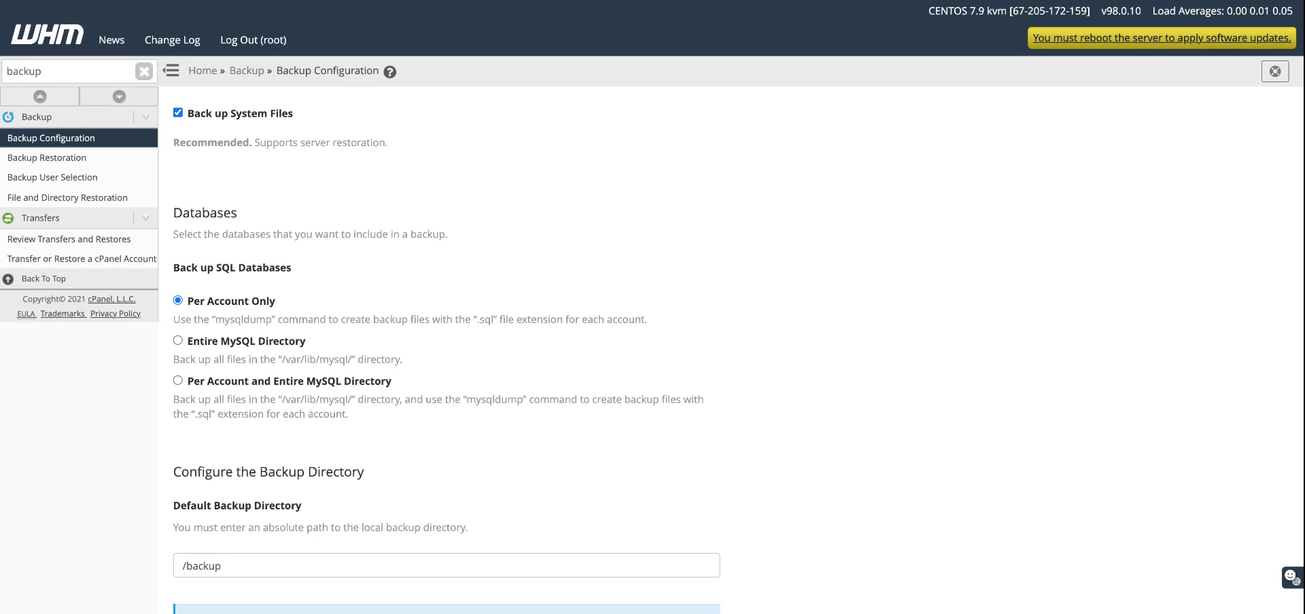
drag(308, 360, 352, 361)
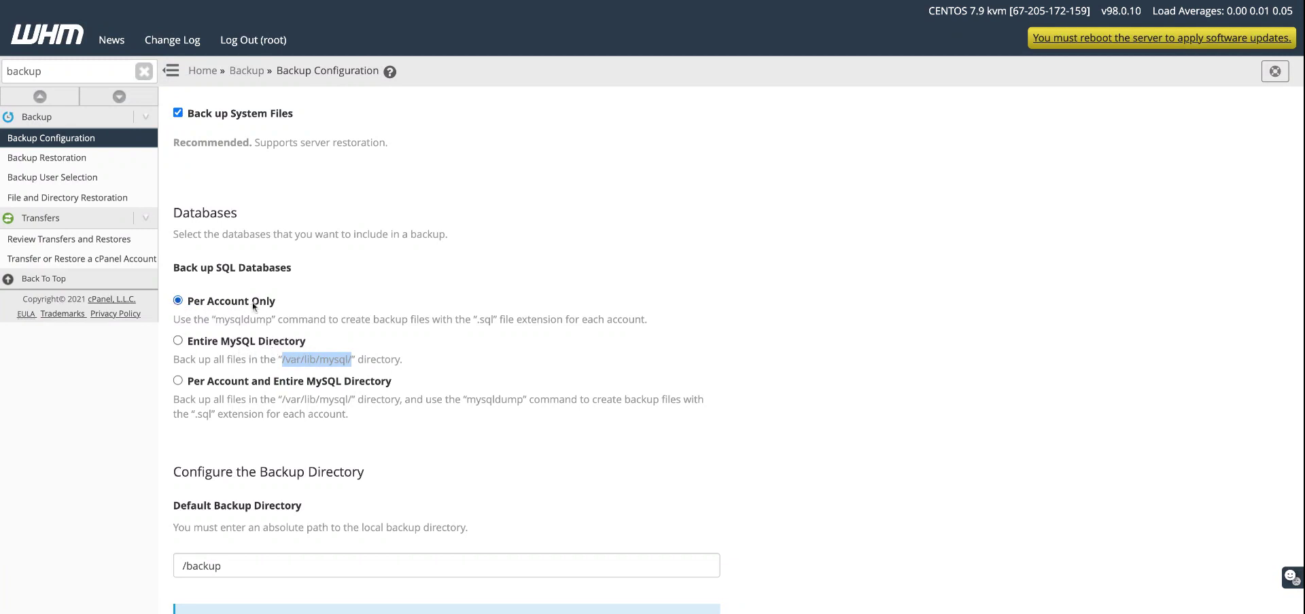
Examine the user account and system file backup options alongside the Per Account Only choice for SQL databases.
scroll(245, 302, up, 10)
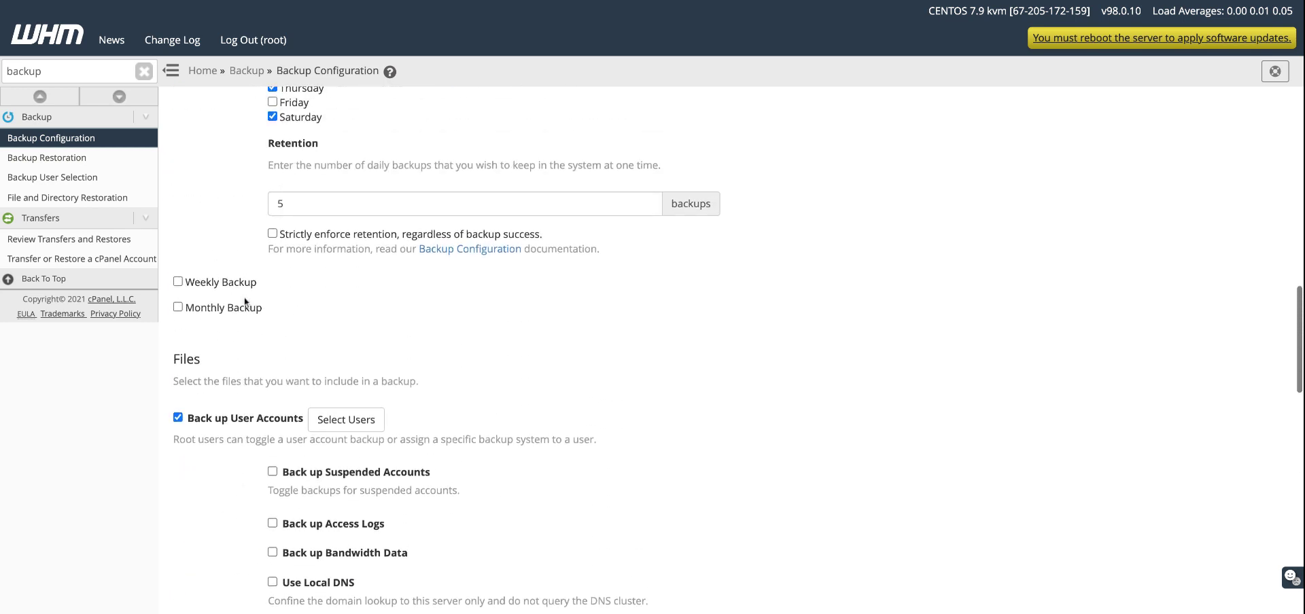
scroll(243, 296, down, 1)
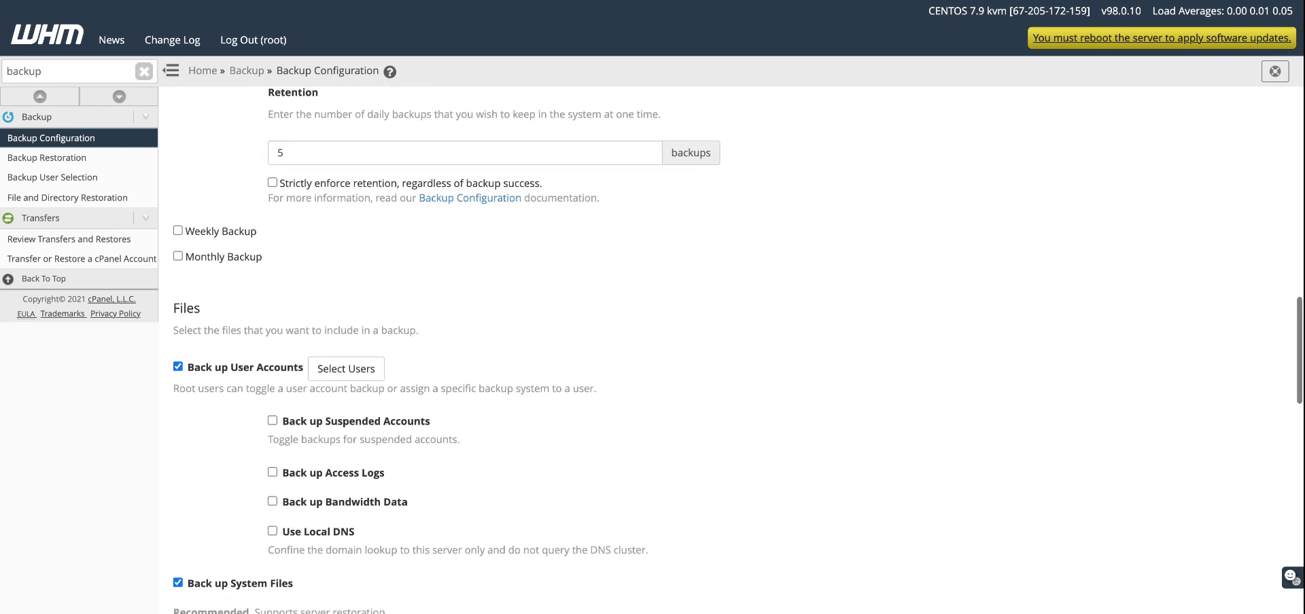
click(343, 374)
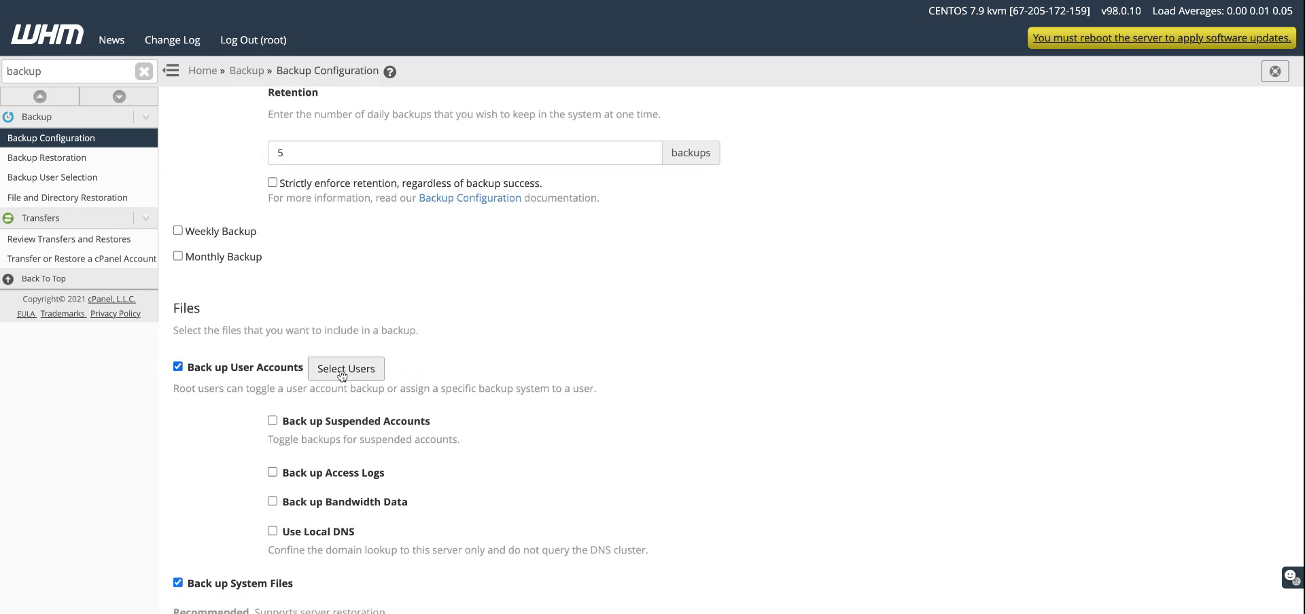
scroll(342, 376, down, 8)
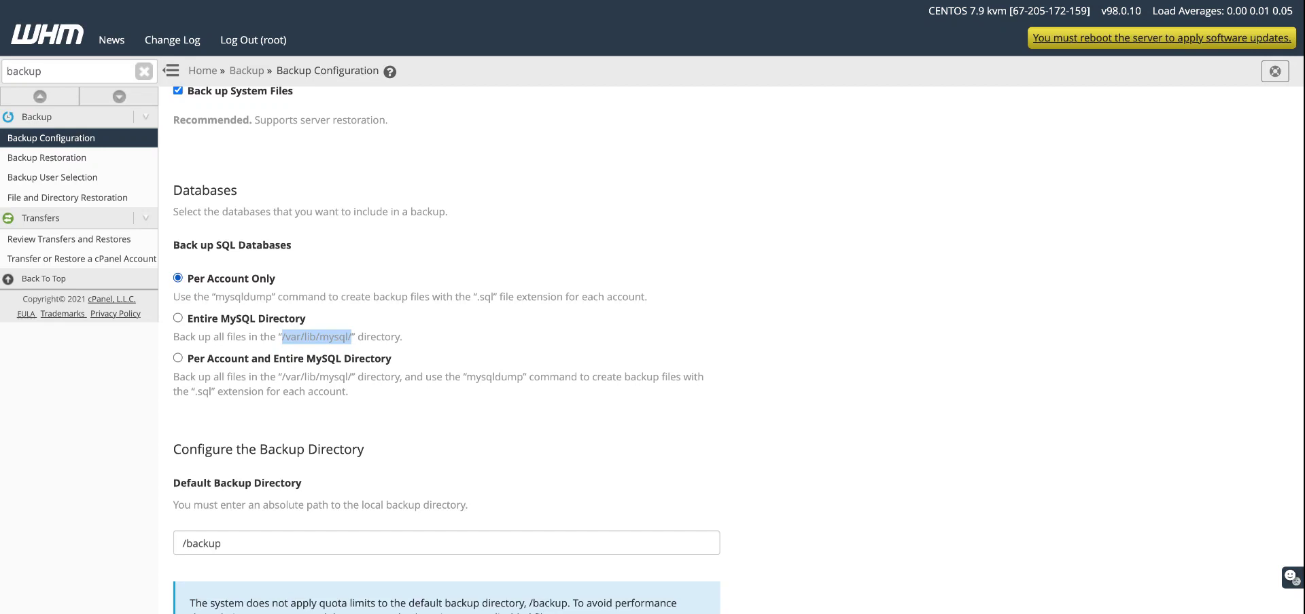
scroll(343, 219, up, 5)
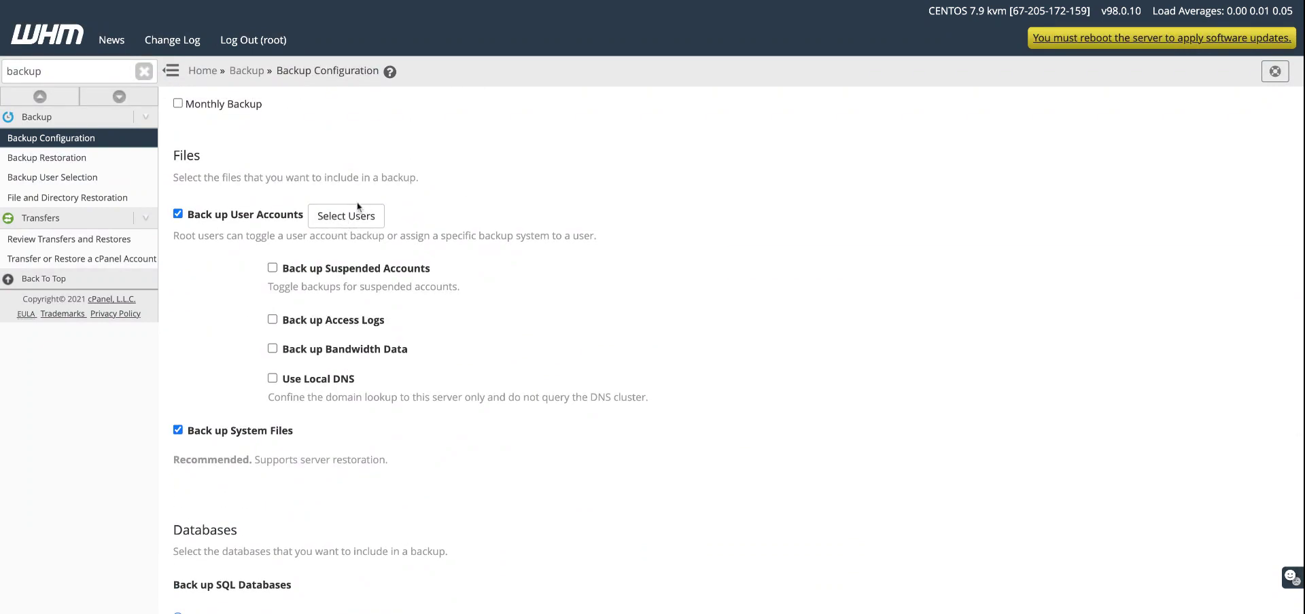
scroll(536, 314, down, 5)
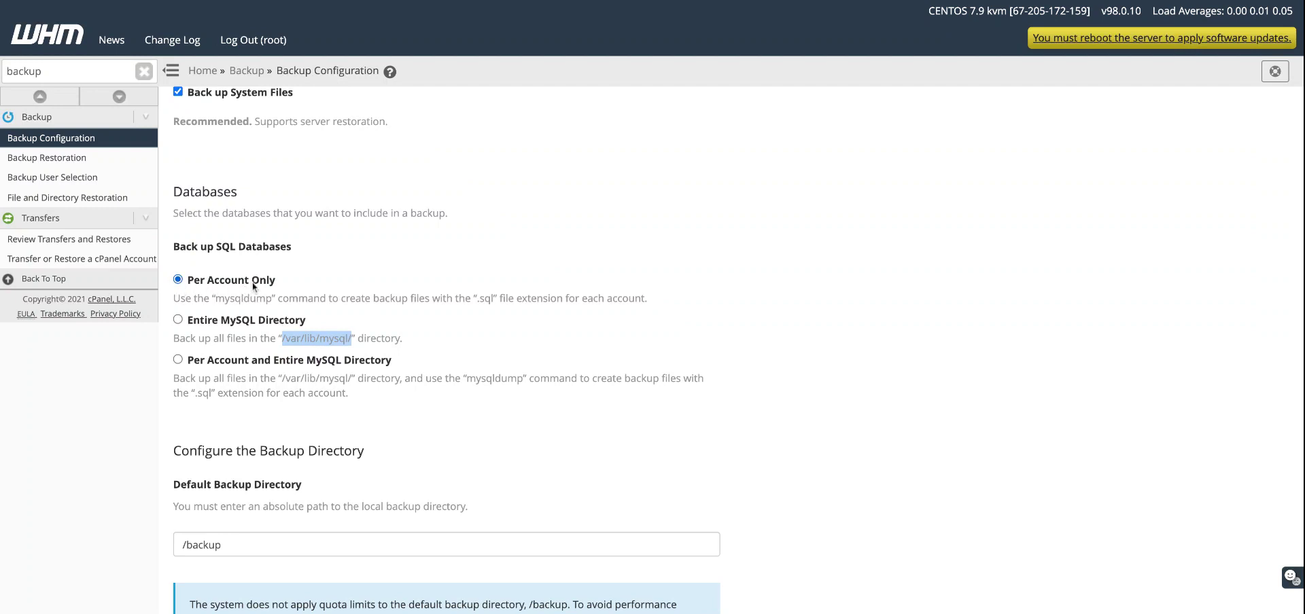
Check the default backup, staging and retention directory options, and save the backup configuration.
scroll(350, 292, down, 5)
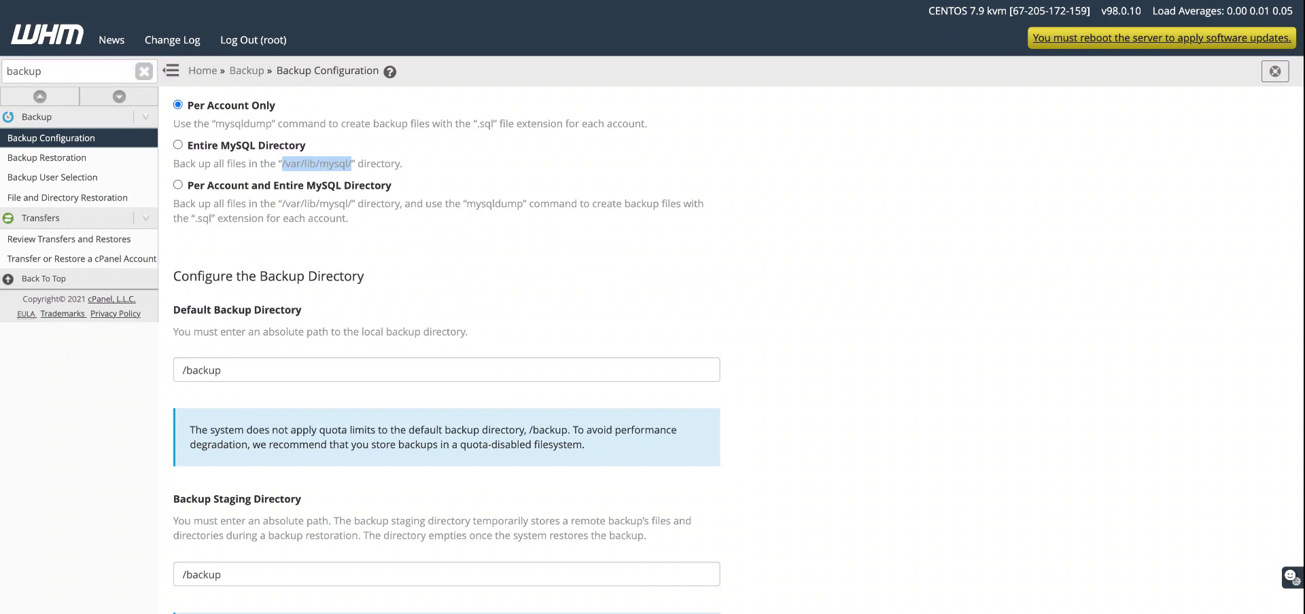
scroll(254, 422, down, 2)
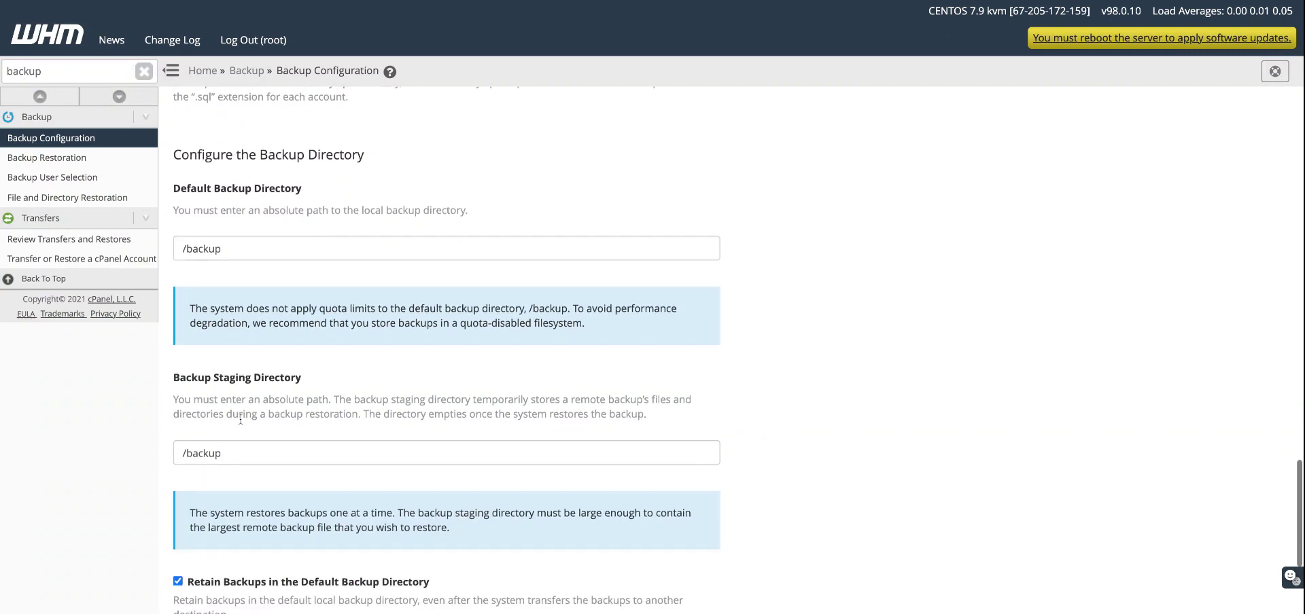
scroll(250, 466, down, 3)
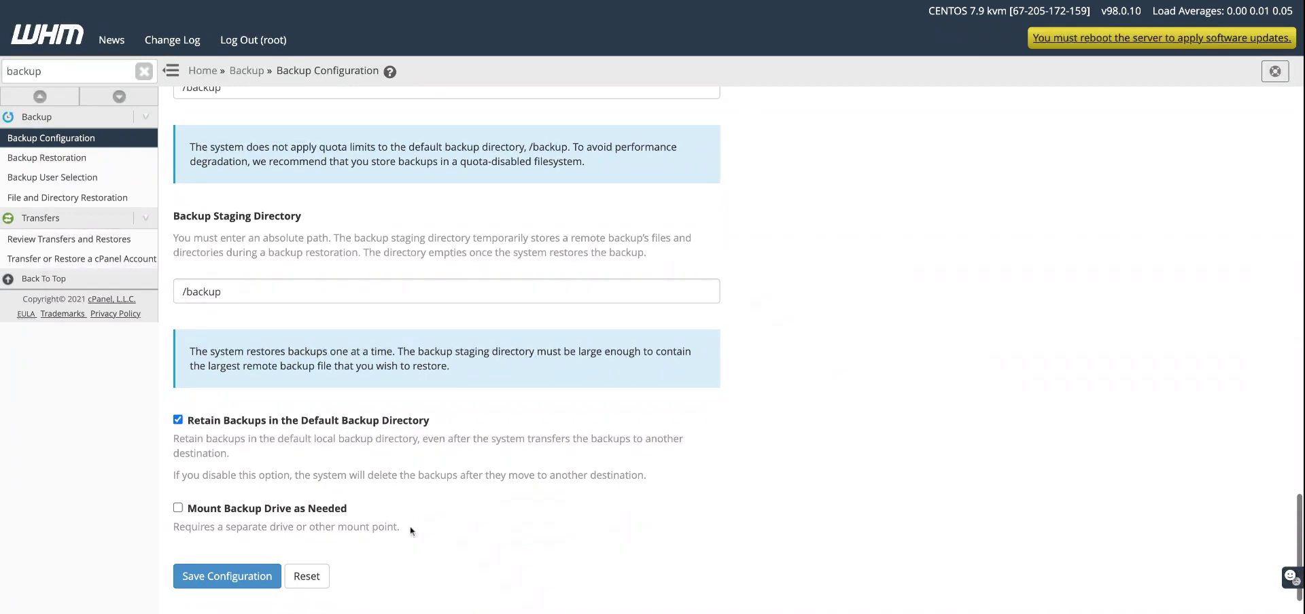
click(212, 589)
scroll(452, 365, up, 20)
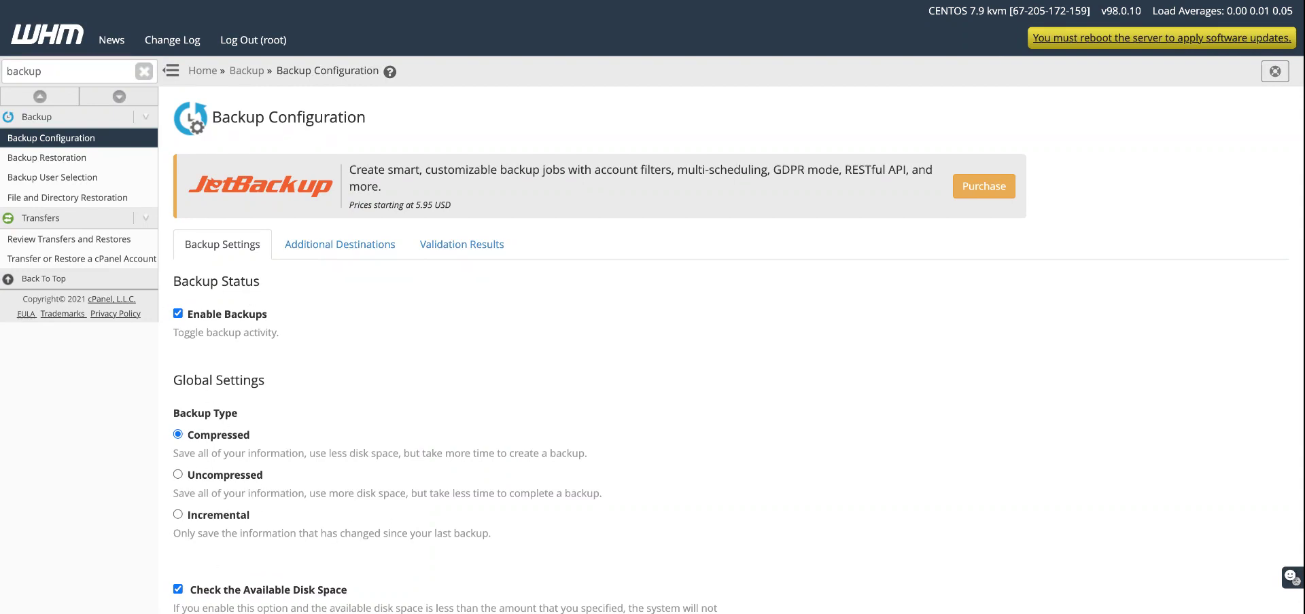
Recheck the backup type, disk space check, timeouts and daily backup schedule and retention.
scroll(738, 350, down, 5)
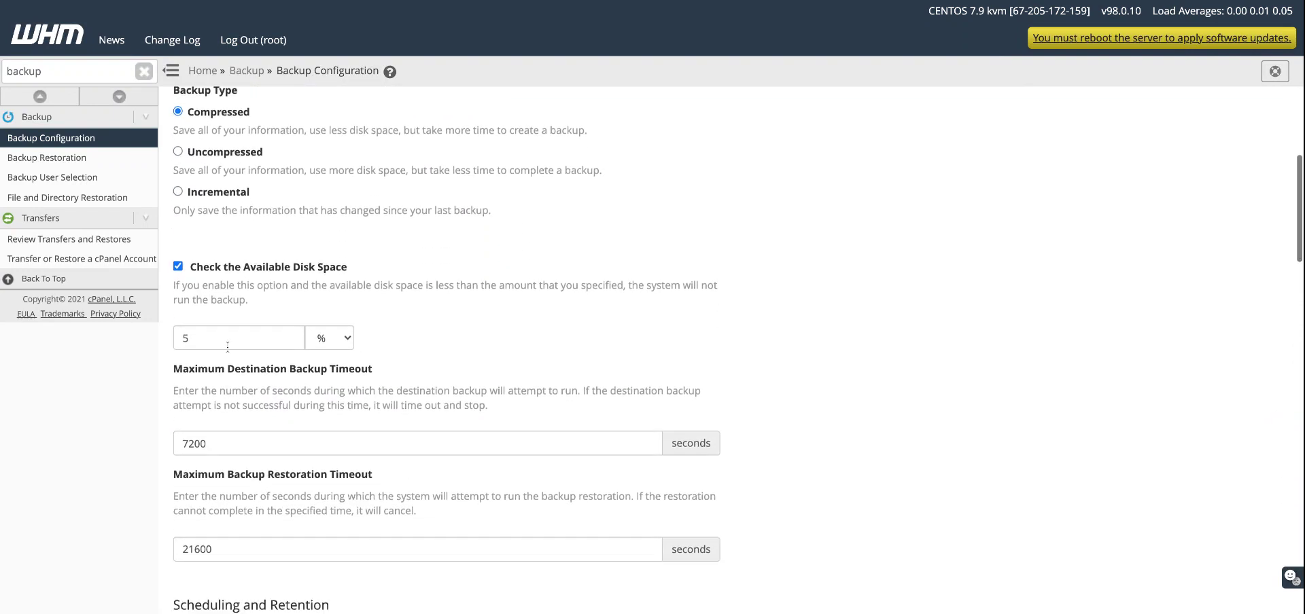
scroll(227, 347, down, 8)
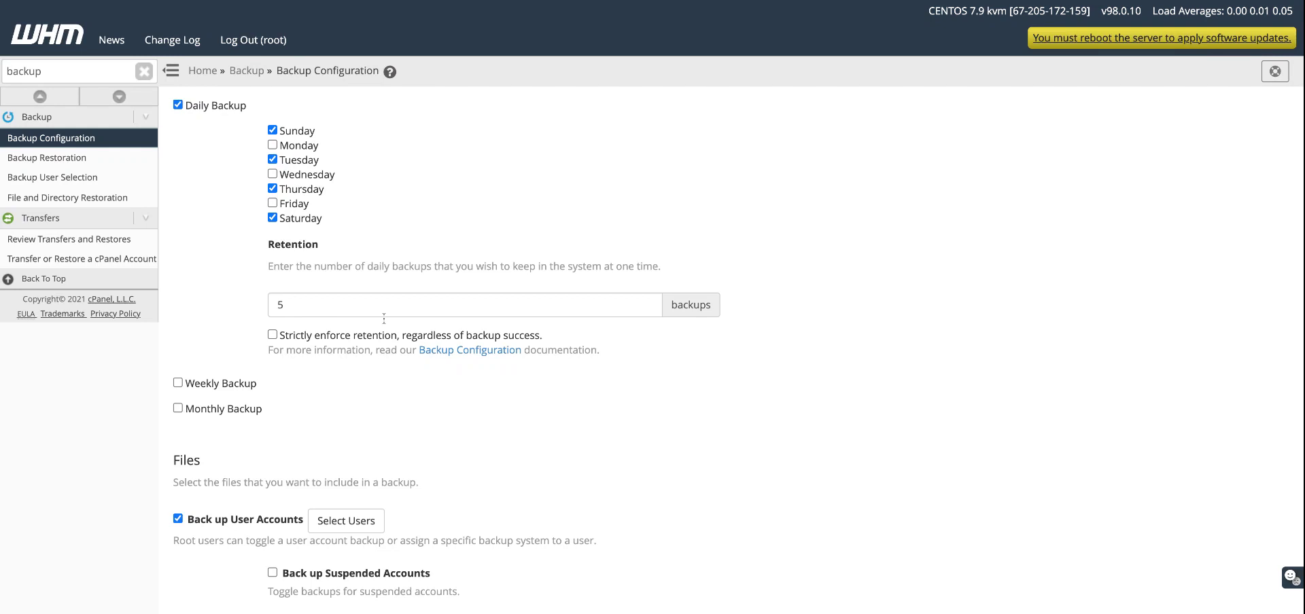
scroll(384, 318, up, 7)
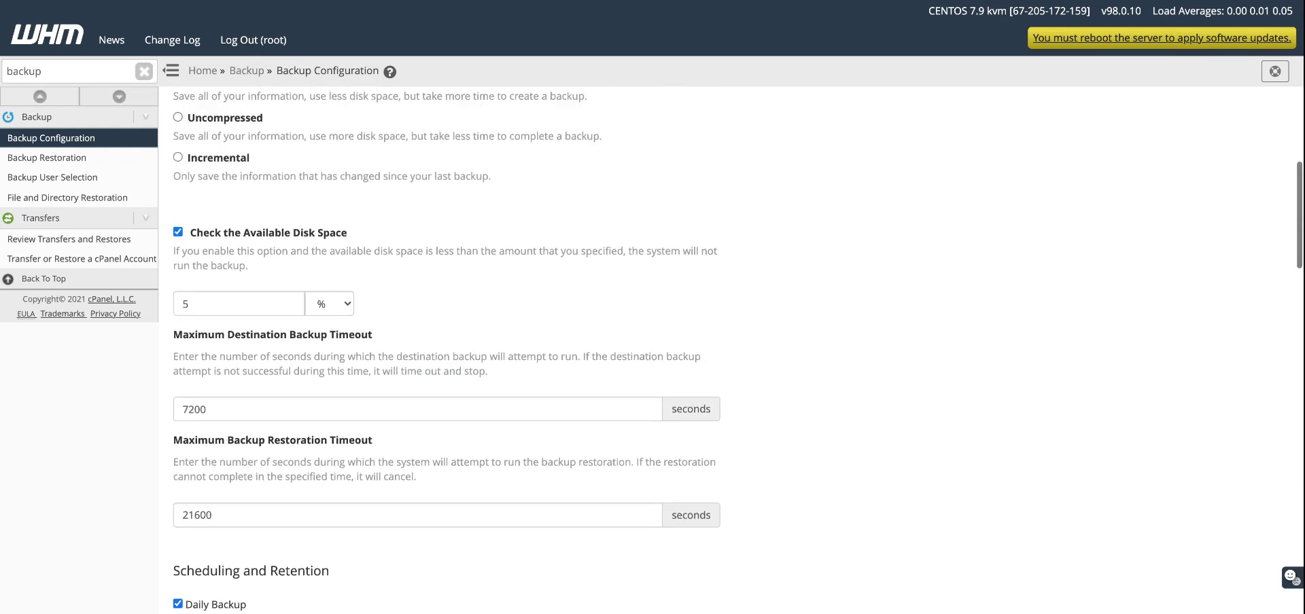
scroll(229, 310, up, 1)
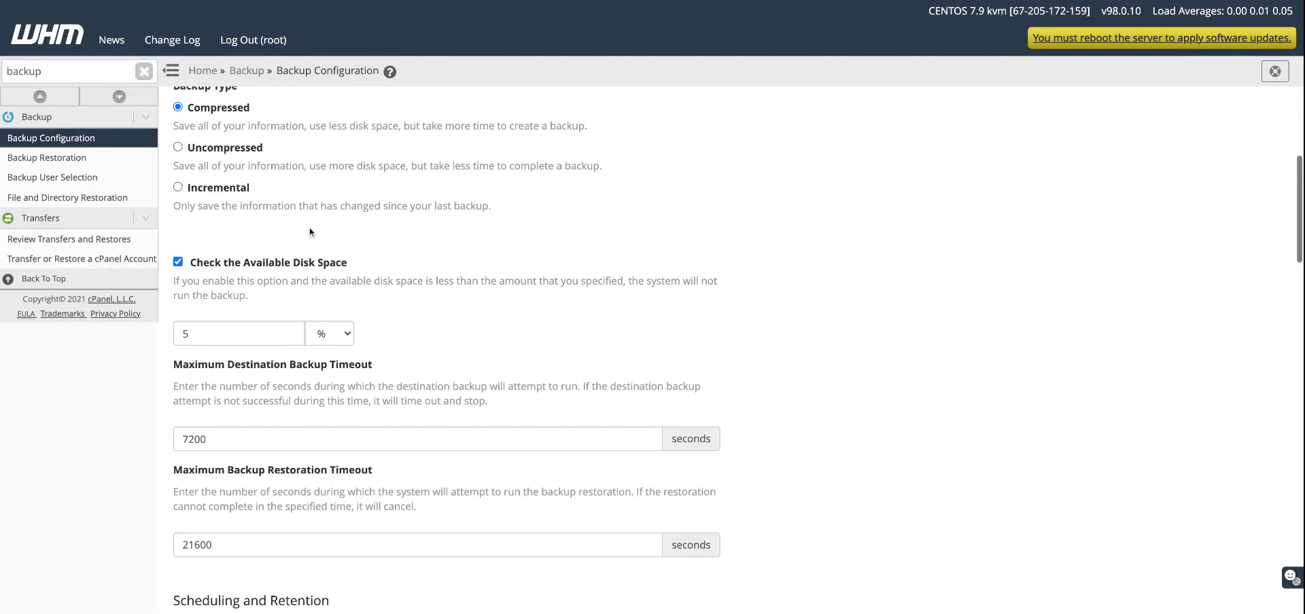
scroll(342, 387, up, 5)
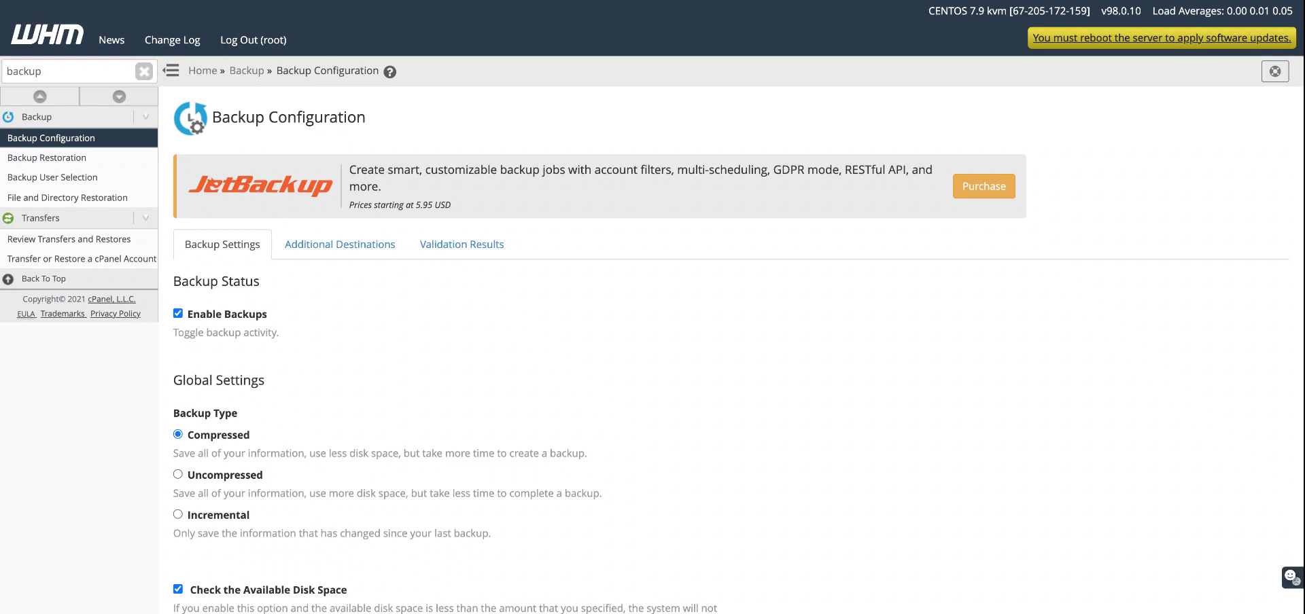
scroll(732, 350, down, 7)
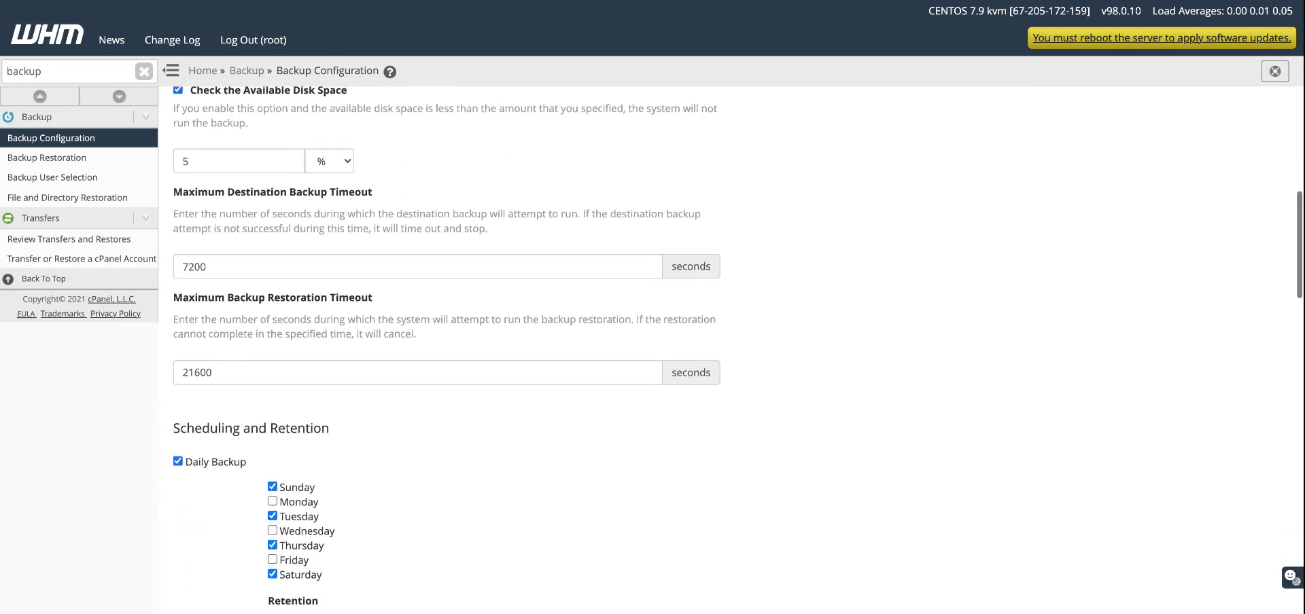
scroll(294, 364, down, 5)
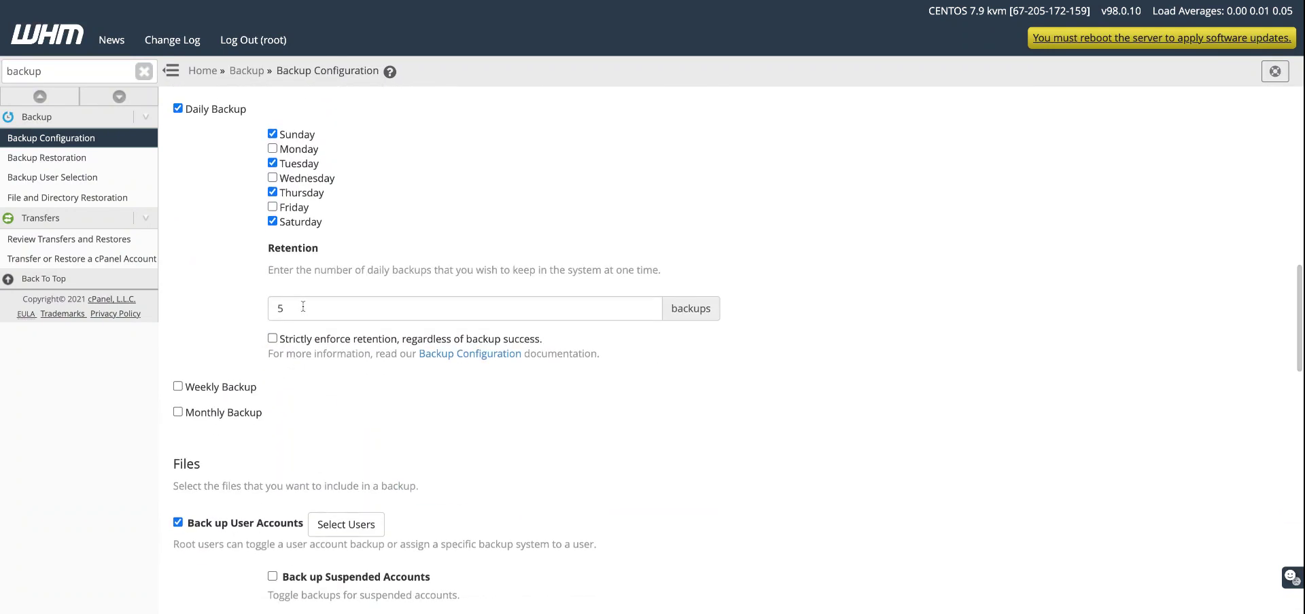
Open the additional destinations of the backup configuration.
scroll(327, 306, up, 12)
scroll(352, 307, up, 2)
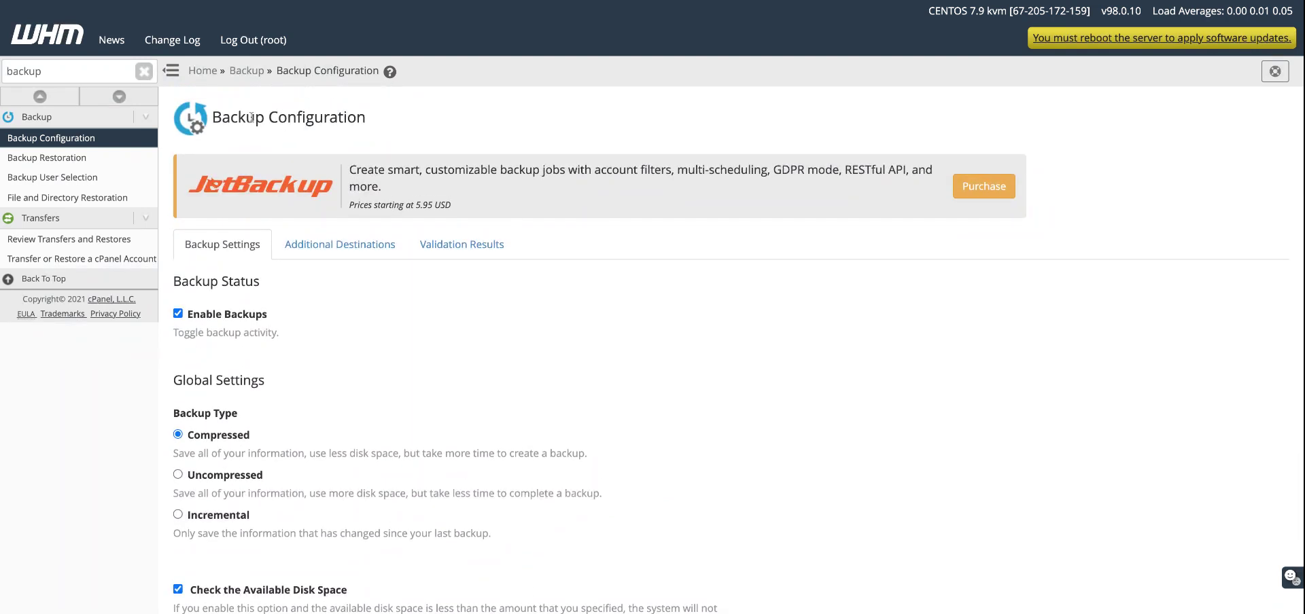
click(349, 249)
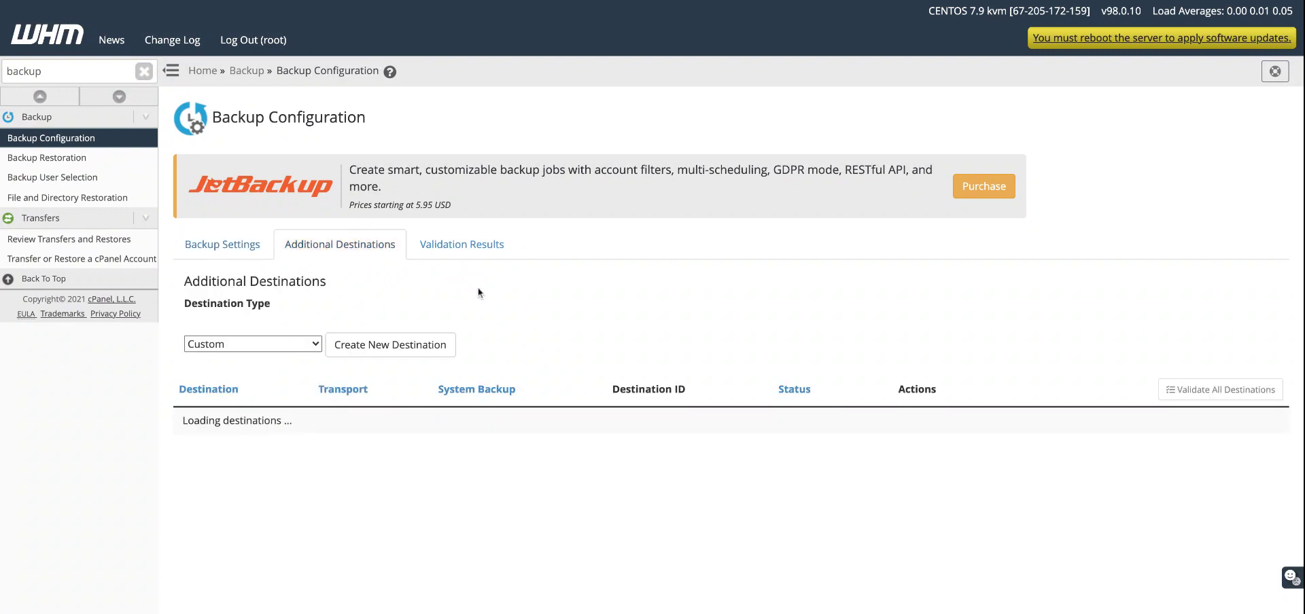